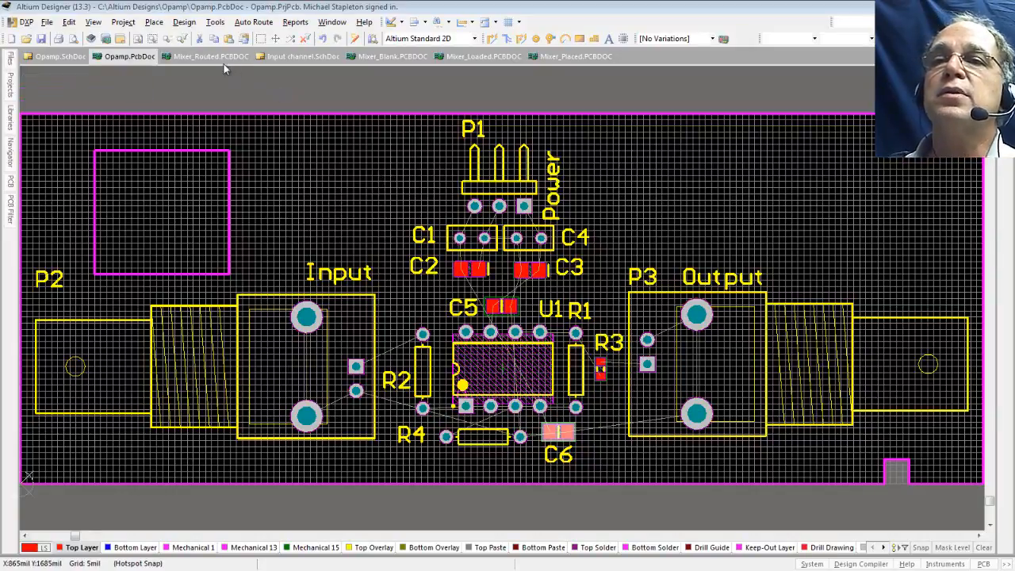
In the Layer Stack Manager, add an internal plane and a signal layer between the Top Layer and the Bottom Layer.
{"action": "left_click", "coordinate": [184, 22]}
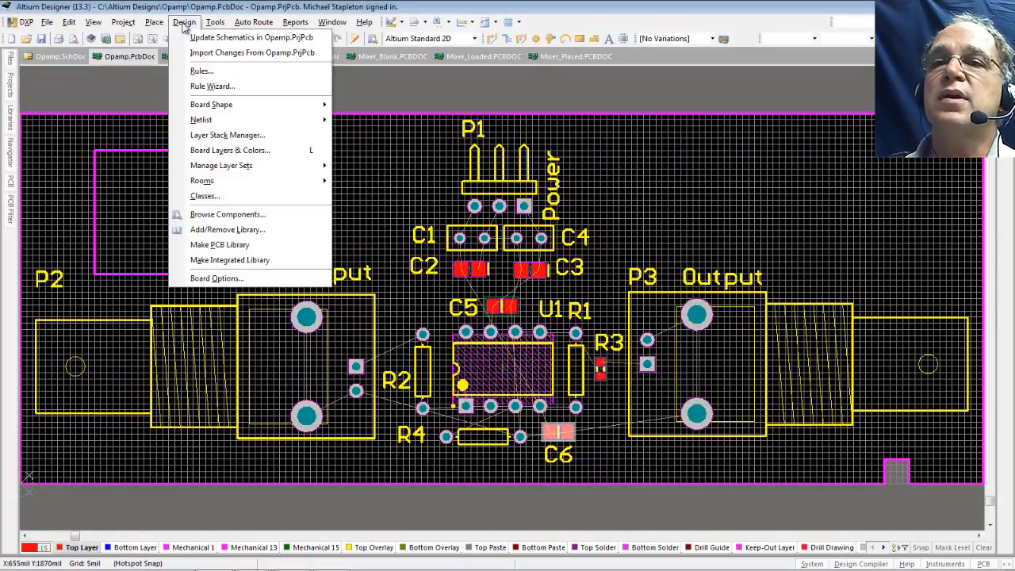
{"action": "left_click", "coordinate": [248, 135]}
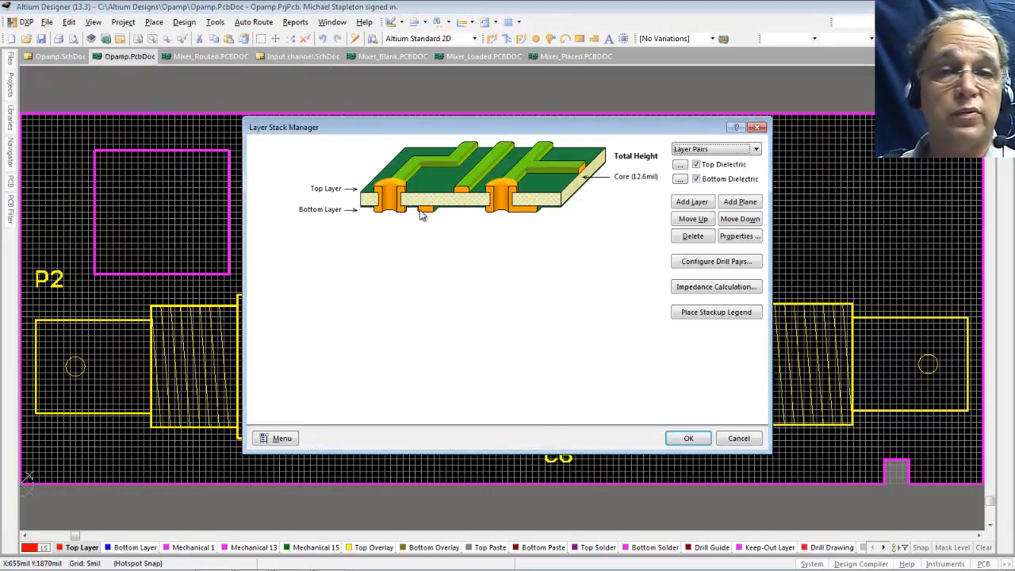
{"action": "left_click", "coordinate": [310, 211]}
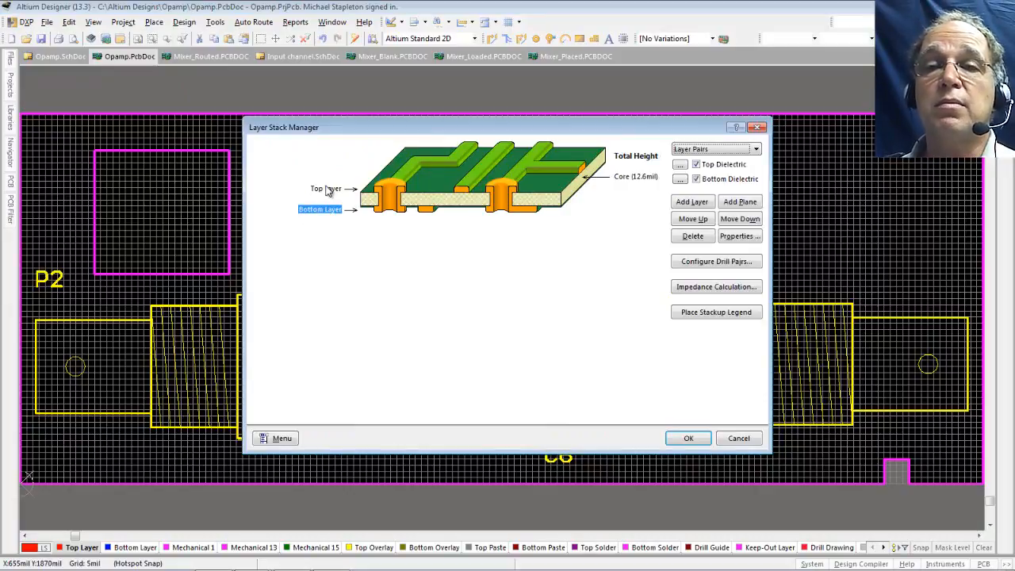
{"action": "left_click", "coordinate": [326, 190]}
{"action": "left_click", "coordinate": [319, 211]}
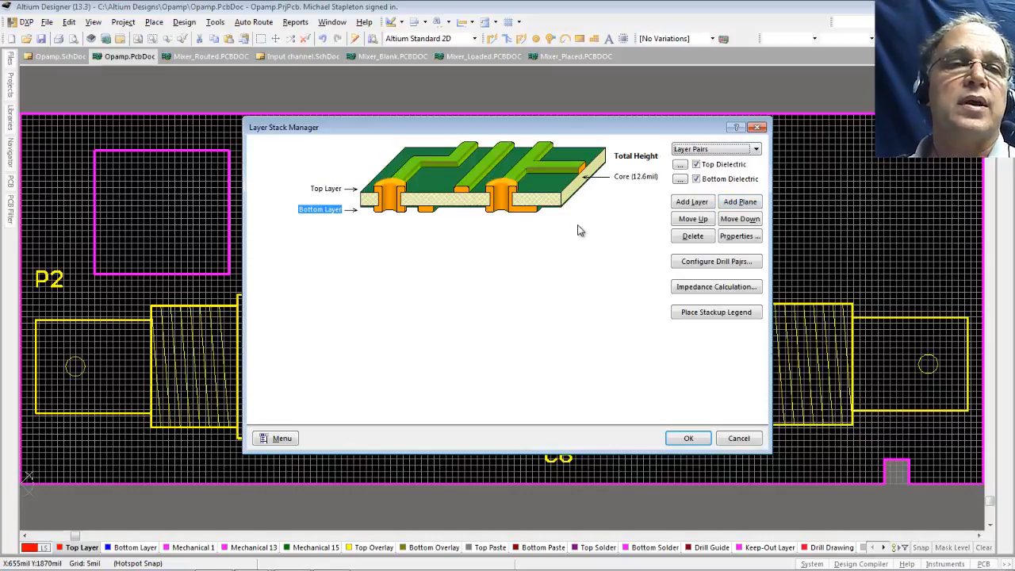
{"action": "left_click", "coordinate": [731, 204]}
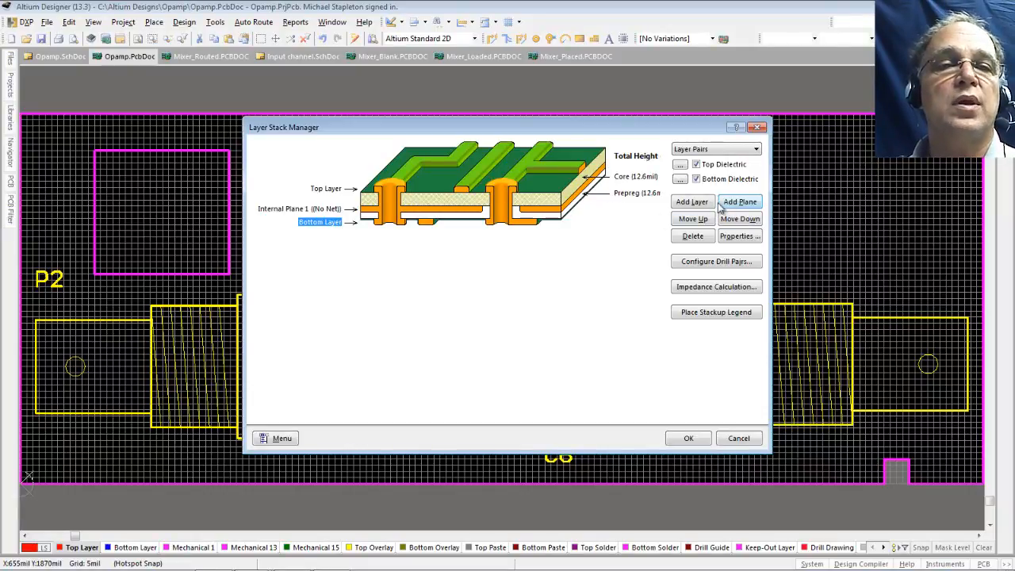
{"action": "left_click", "coordinate": [692, 203]}
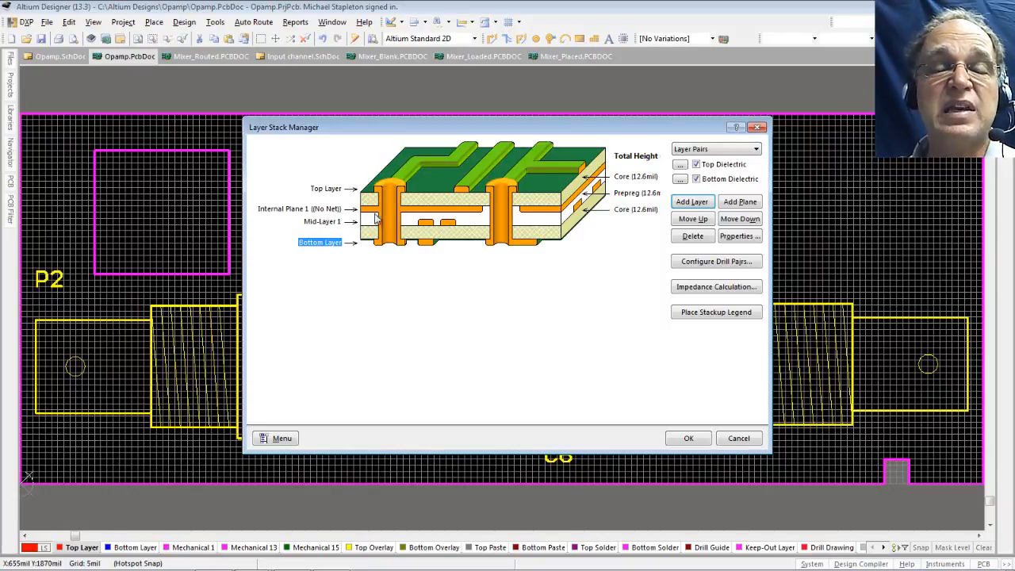
Assign the GND net to Internal Plane 1 in the layer stack.
{"action": "left_click", "coordinate": [330, 210]}
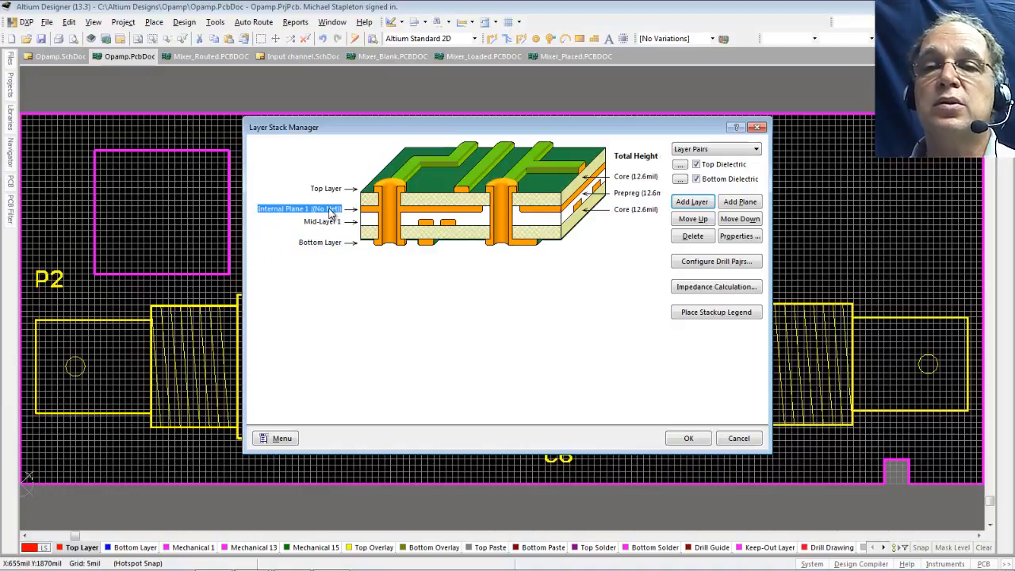
{"action": "double_click", "coordinate": [330, 210]}
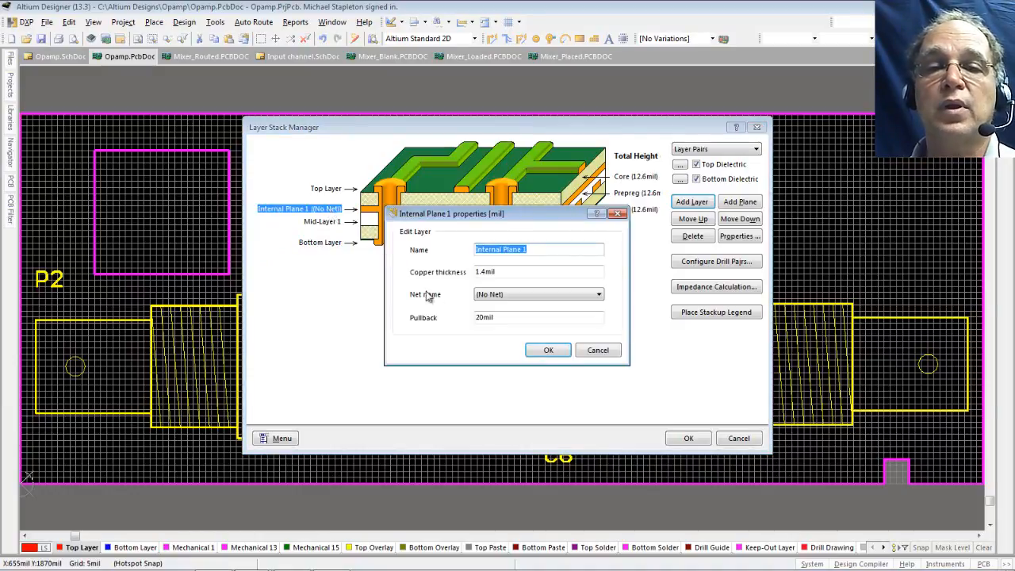
{"action": "left_click", "coordinate": [599, 296]}
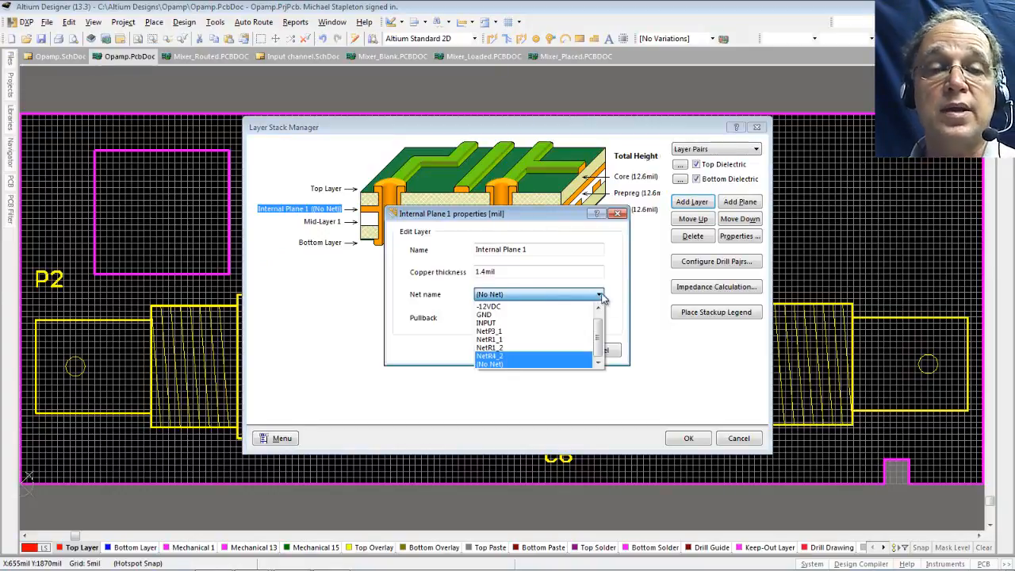
{"action": "left_click_drag", "start_coordinate": [600, 330], "coordinate": [601, 319]}
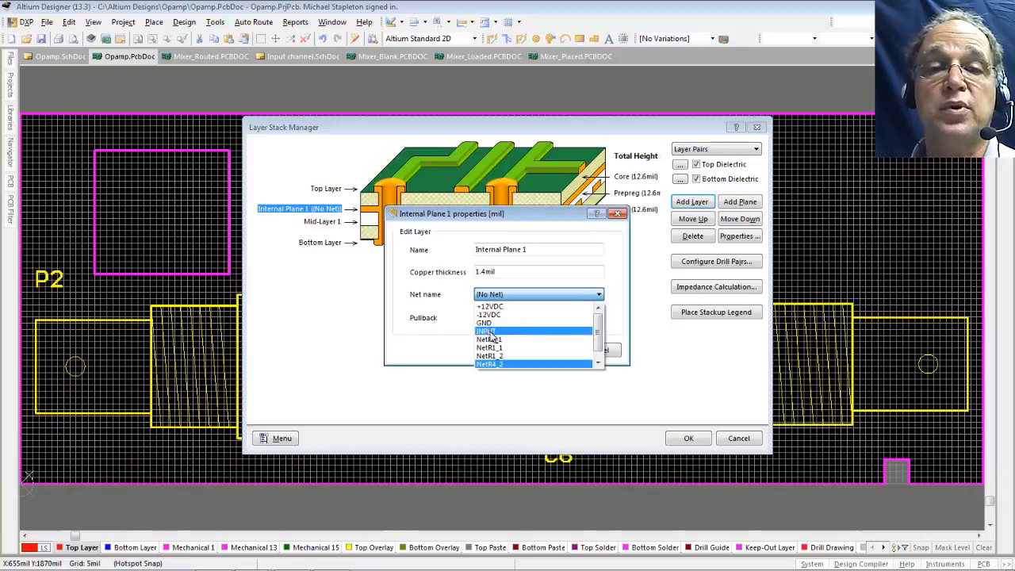
{"action": "scroll", "coordinate": [589, 359], "scroll_direction": "down", "scroll_amount": 1}
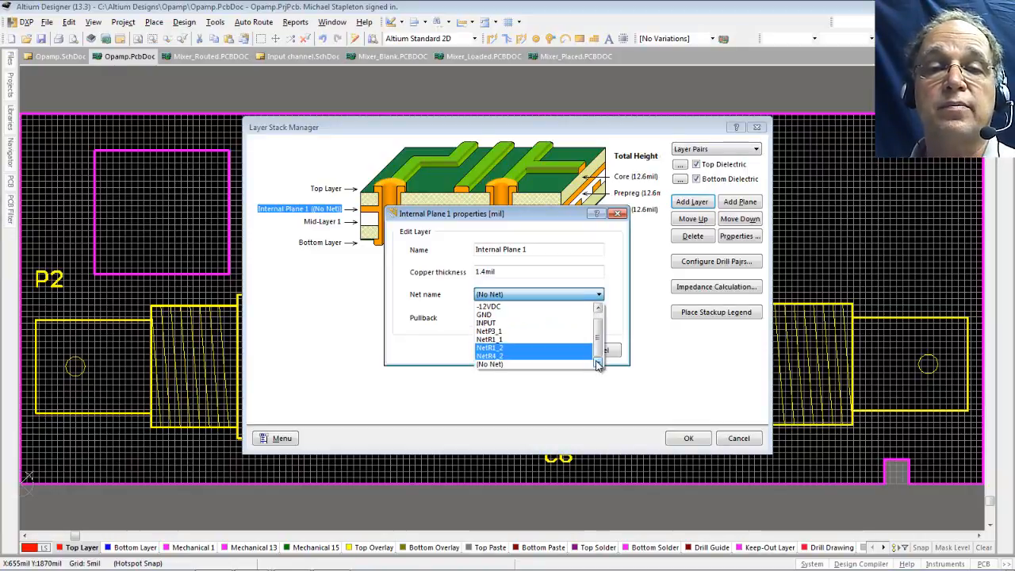
{"action": "left_click", "coordinate": [492, 315]}
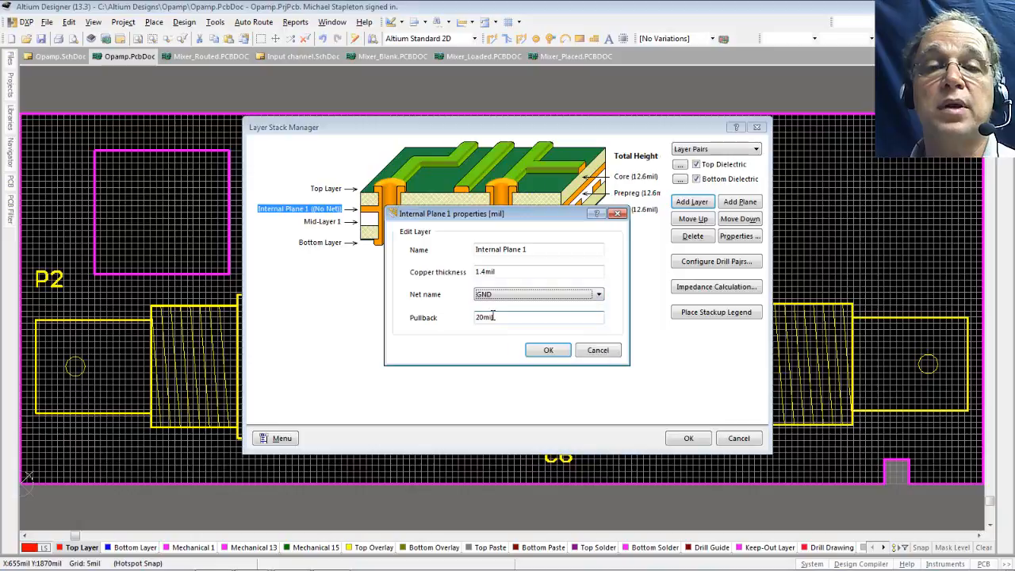
{"action": "left_click", "coordinate": [546, 352]}
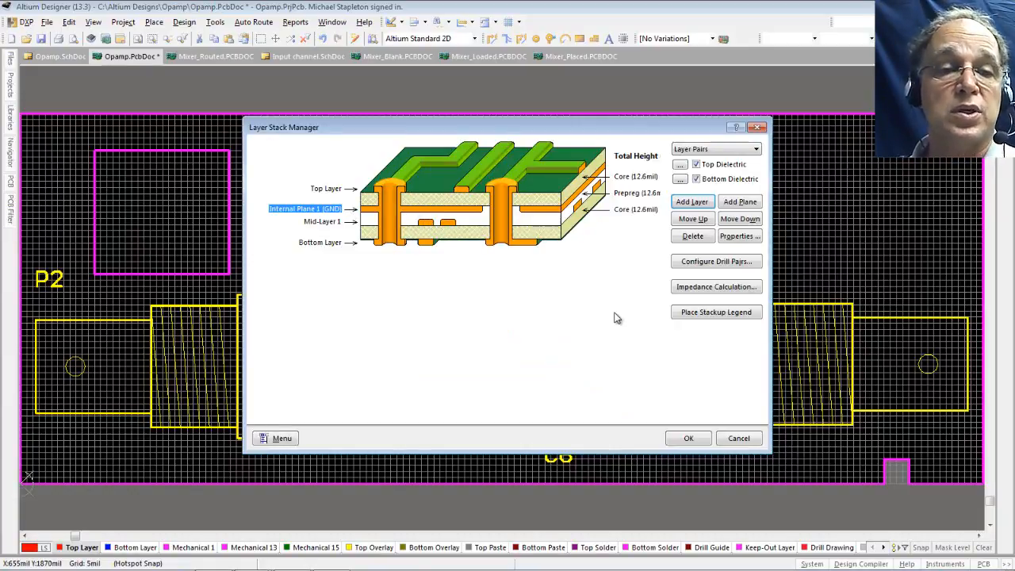
Apply the new layer stack with updated impedance-driven width rules and save the board.
{"action": "left_click", "coordinate": [686, 439]}
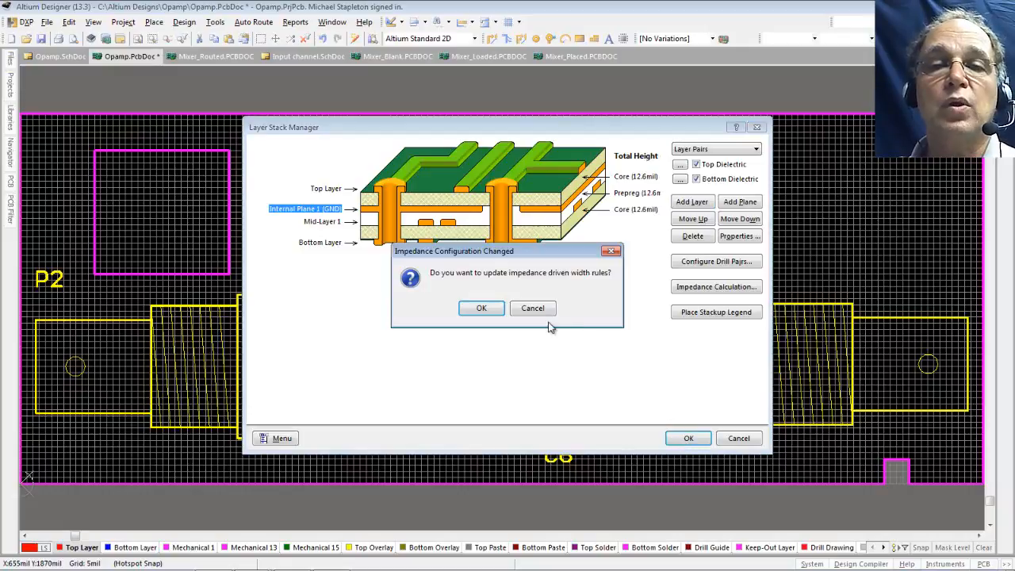
{"action": "left_click", "coordinate": [481, 308]}
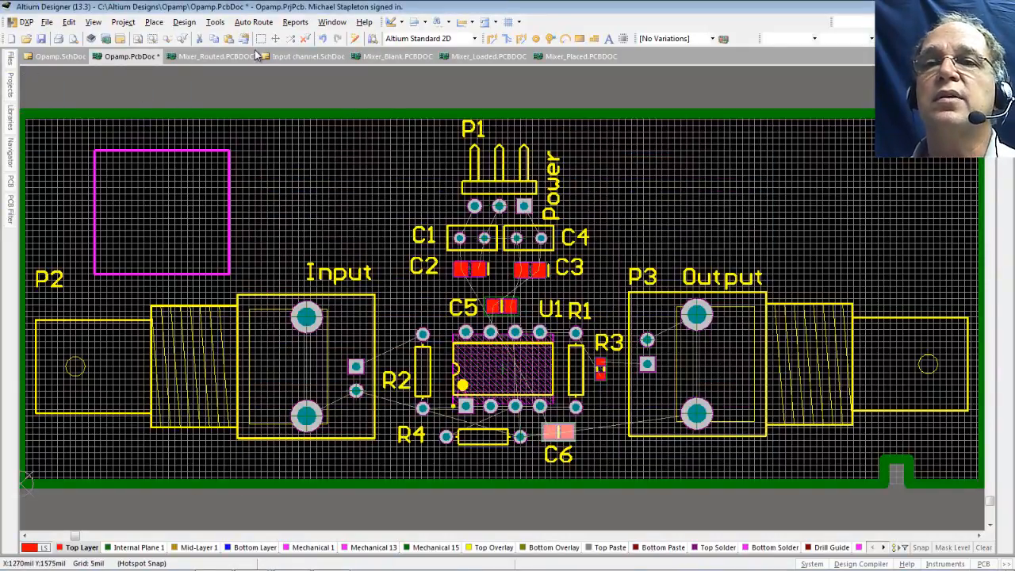
{"action": "left_click", "coordinate": [42, 38]}
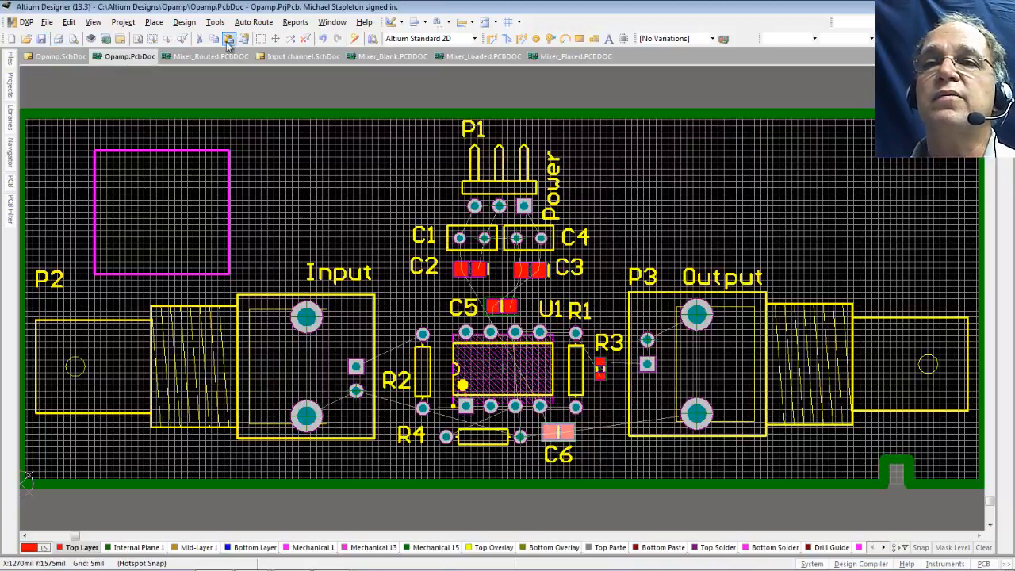
Autoroute the whole board using the Default 2 Layer Board strategy.
{"action": "left_click", "coordinate": [254, 22]}
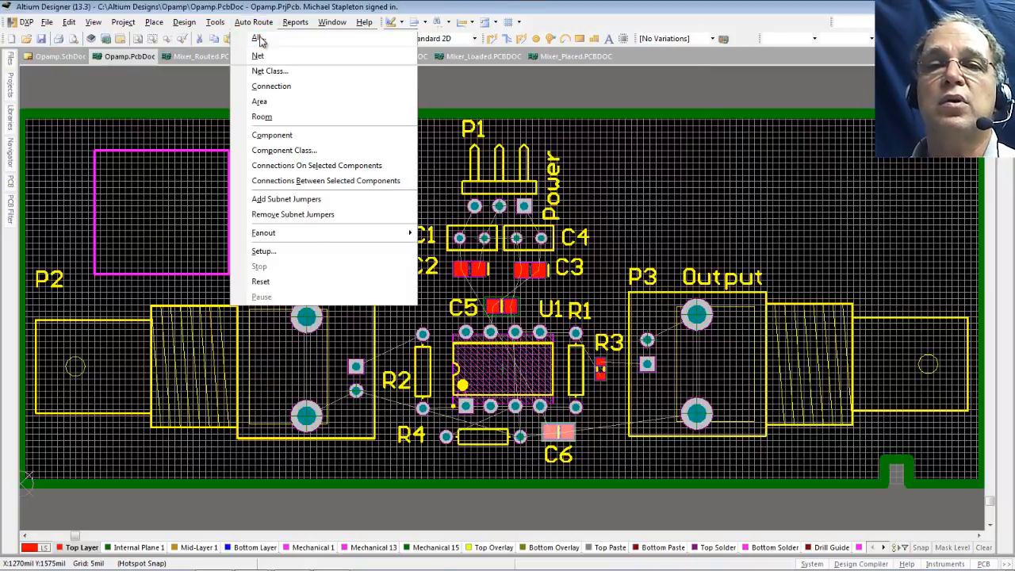
{"action": "left_click", "coordinate": [259, 39]}
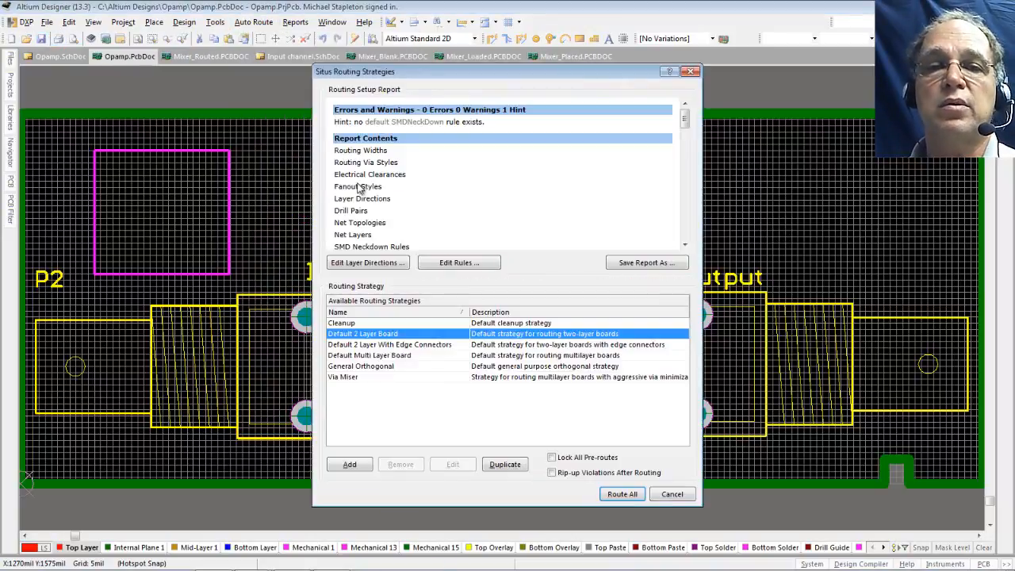
{"action": "left_click", "coordinate": [623, 494]}
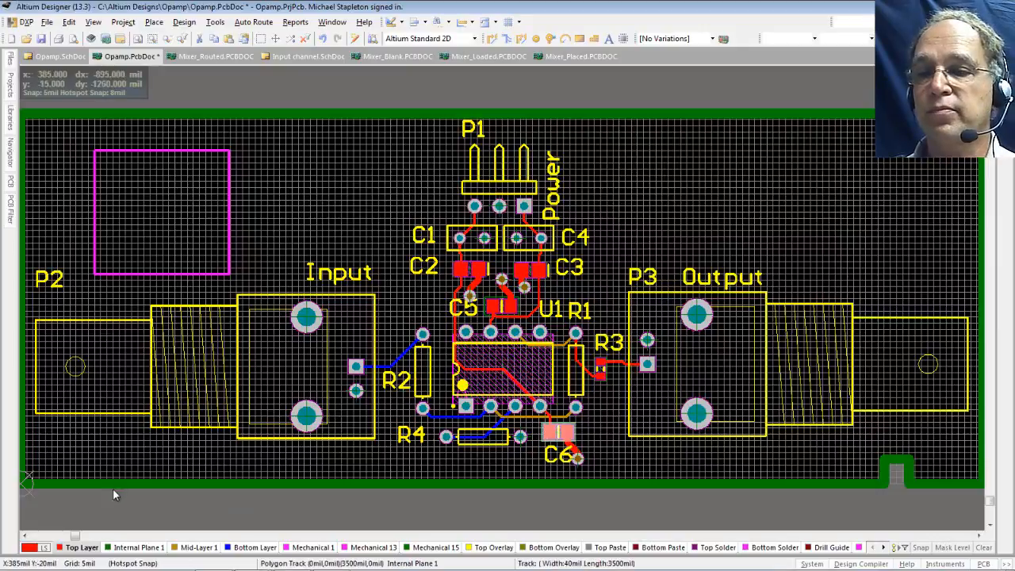
Examine the routed tracks on the Bottom Layer and Mid-Layer 1 around U1, R2 and R4.
{"action": "mouse_move", "coordinate": [83, 568]}
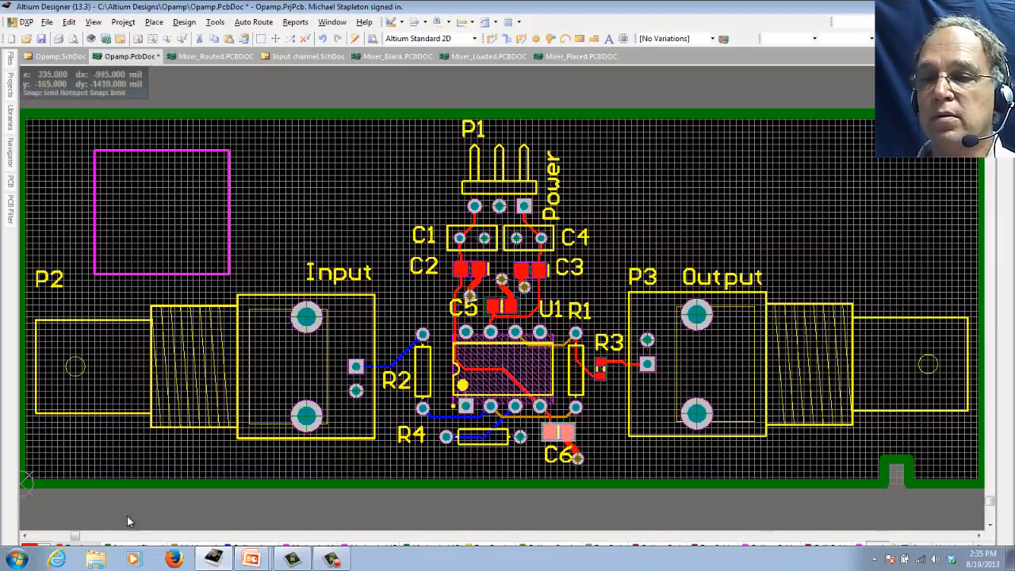
{"action": "left_click", "coordinate": [252, 548]}
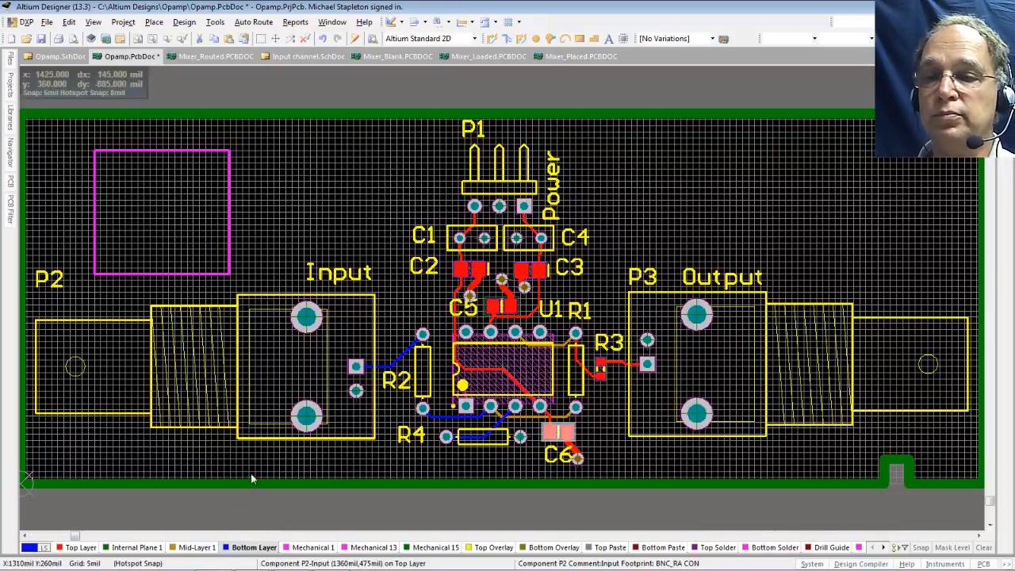
{"action": "left_click", "coordinate": [196, 549]}
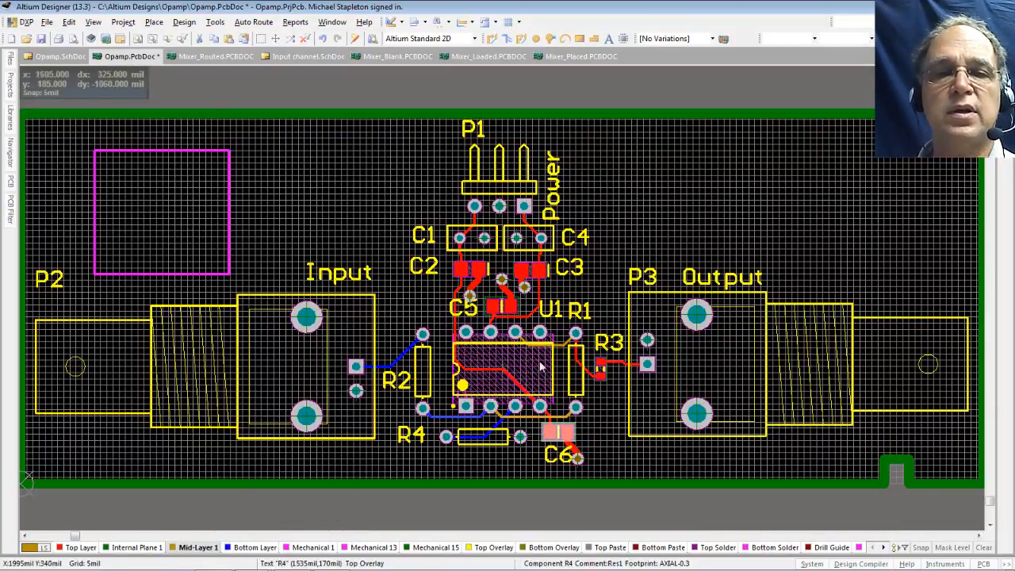
{"action": "scroll", "coordinate": [519, 366], "scroll_direction": "up", "scroll_amount": 1, "text": "ctrl"}
{"action": "scroll", "coordinate": [520, 366], "scroll_direction": "up", "scroll_amount": 3, "text": "ctrl"}
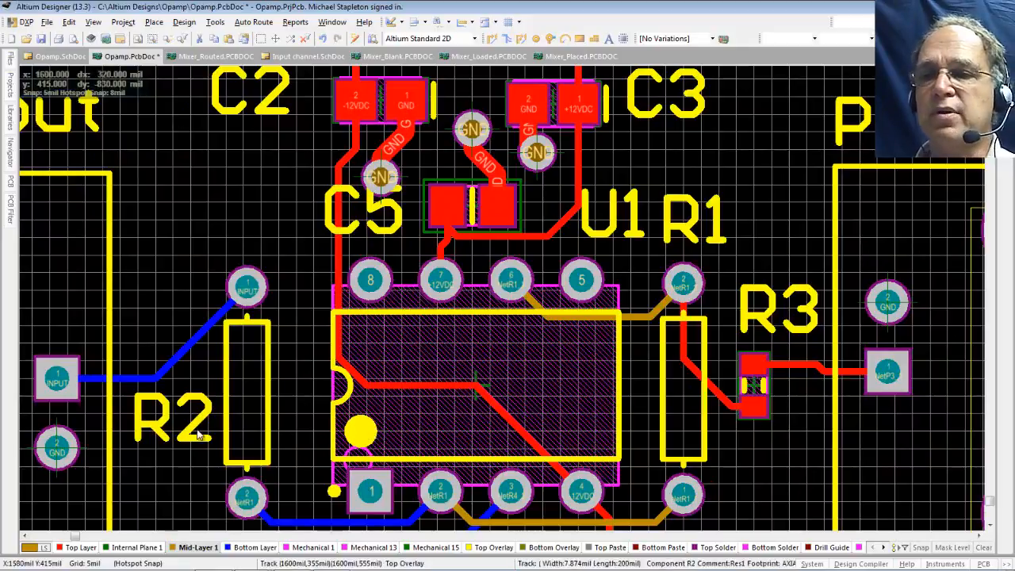
{"action": "right_click_drag", "start_coordinate": [169, 465], "coordinate": [343, 315]}
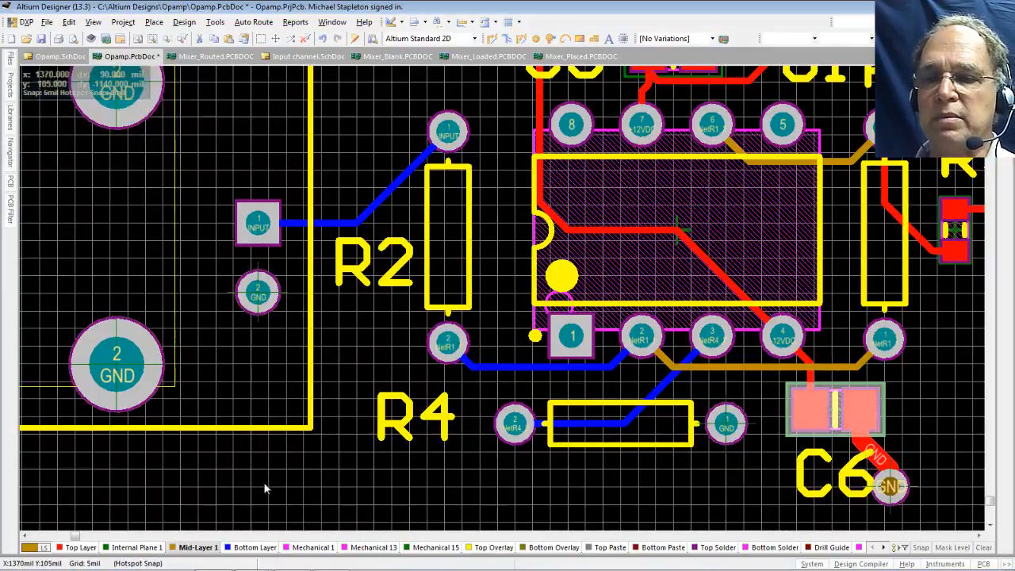
Examine how the GND pads near R2 and R4 connect to Internal Plane 1, checking the plane's place in the layer stack.
{"action": "left_click", "coordinate": [133, 548]}
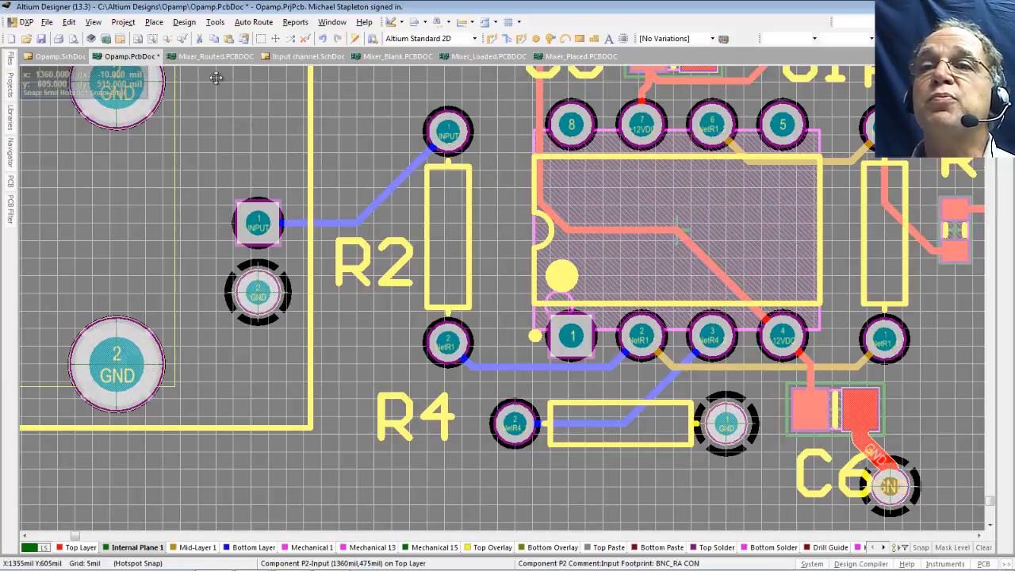
{"action": "left_click", "coordinate": [179, 23]}
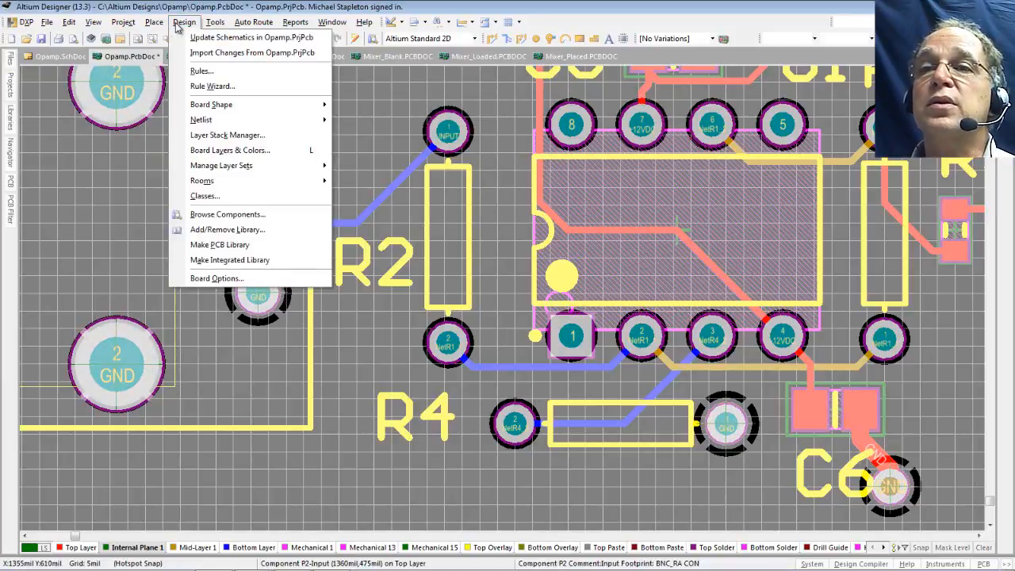
{"action": "left_click", "coordinate": [219, 135]}
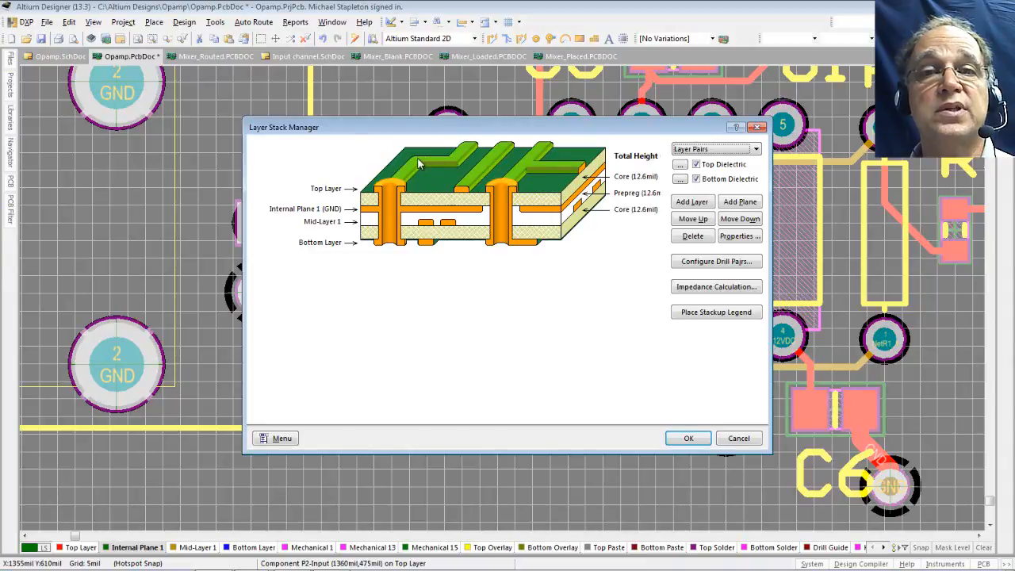
{"action": "left_click", "coordinate": [750, 443]}
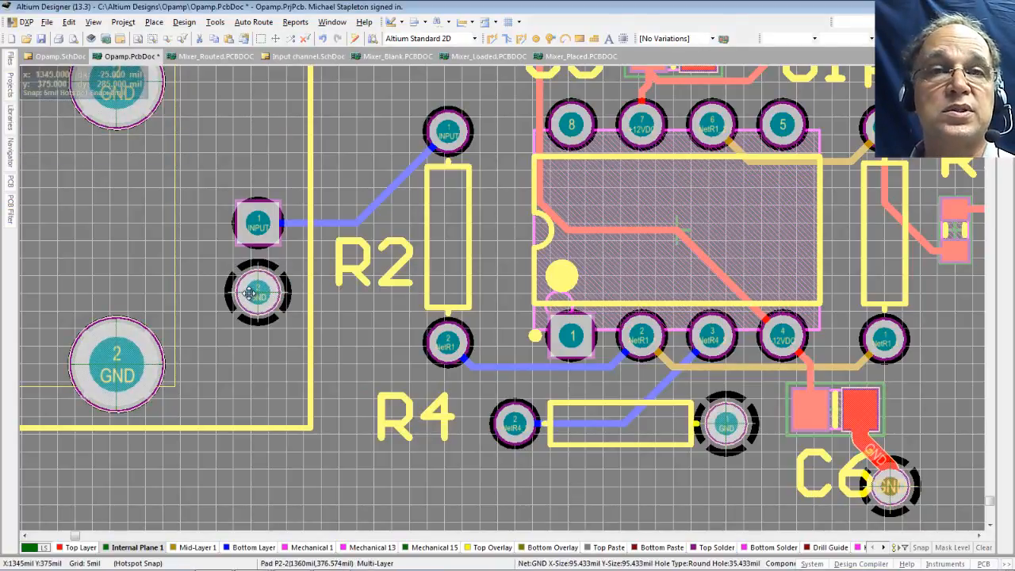
{"action": "key", "text": "shift"}
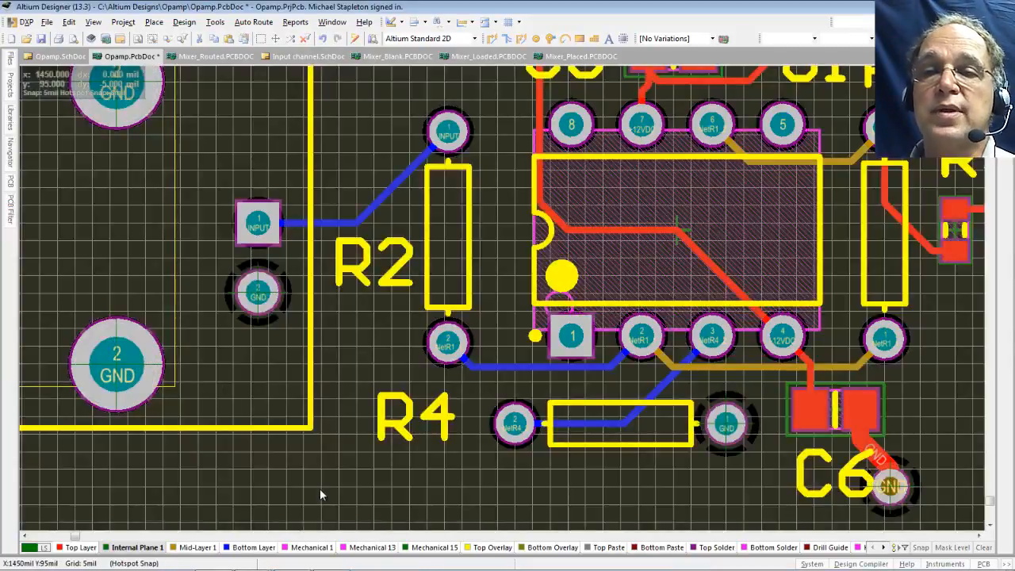
{"action": "key", "text": "shift"}
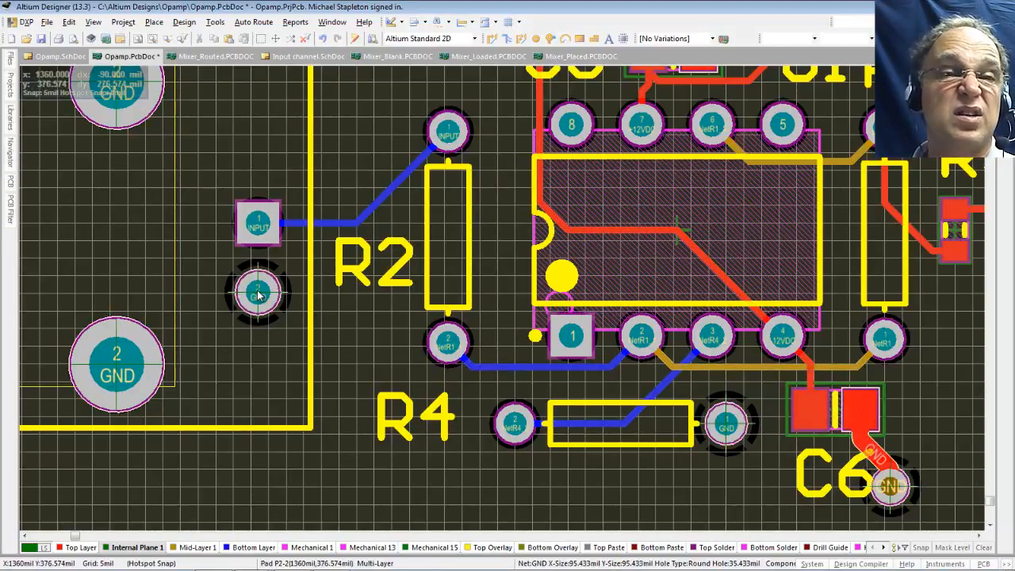
{"action": "key", "text": "shift"}
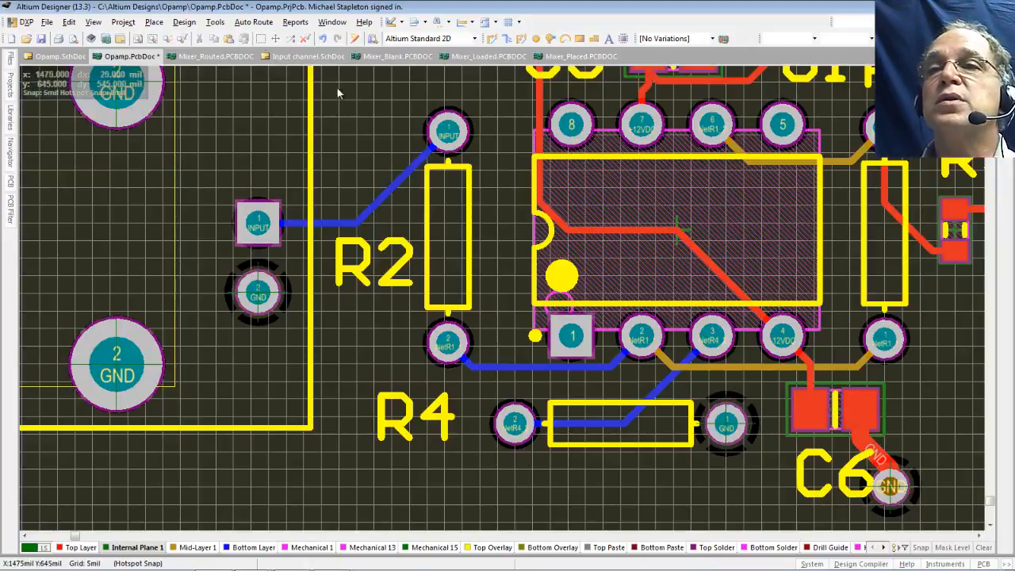
Un-route all tracks on the board.
{"action": "left_click", "coordinate": [215, 21]}
{"action": "mouse_move", "coordinate": [381, 219]}
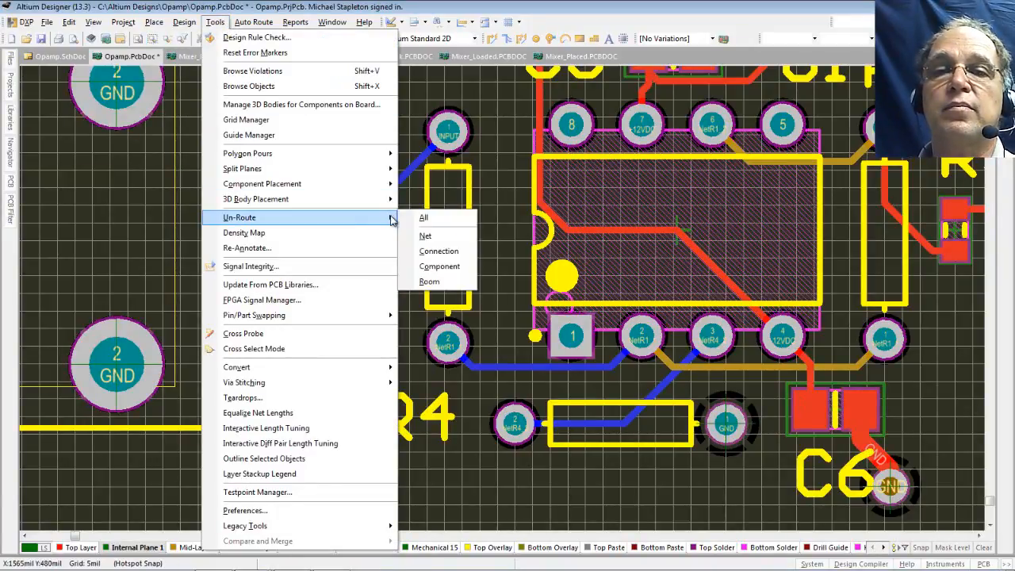
{"action": "left_click", "coordinate": [419, 221]}
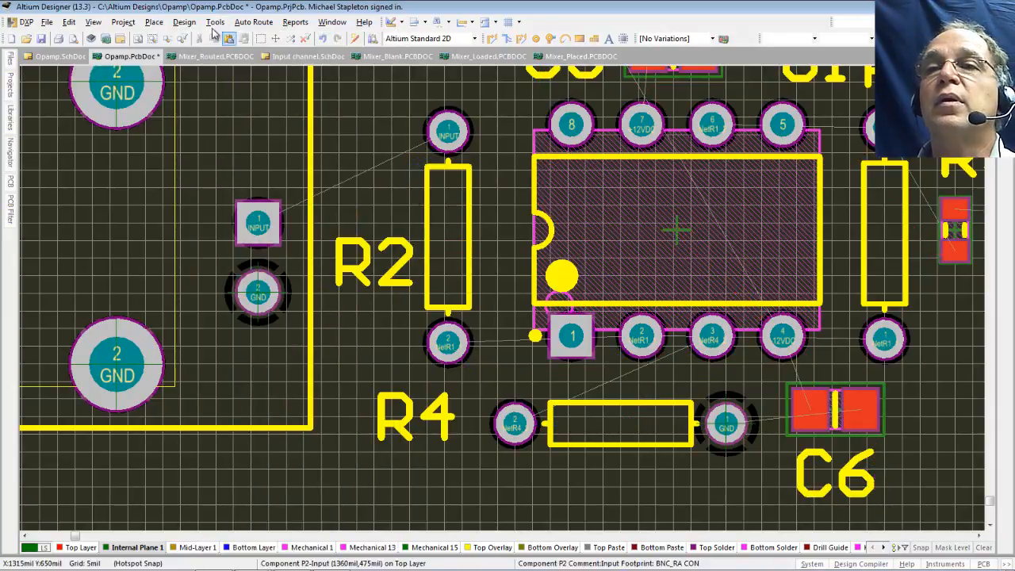
Delete Mid-Layer 1 from the board's layer stack.
{"action": "left_click", "coordinate": [184, 21]}
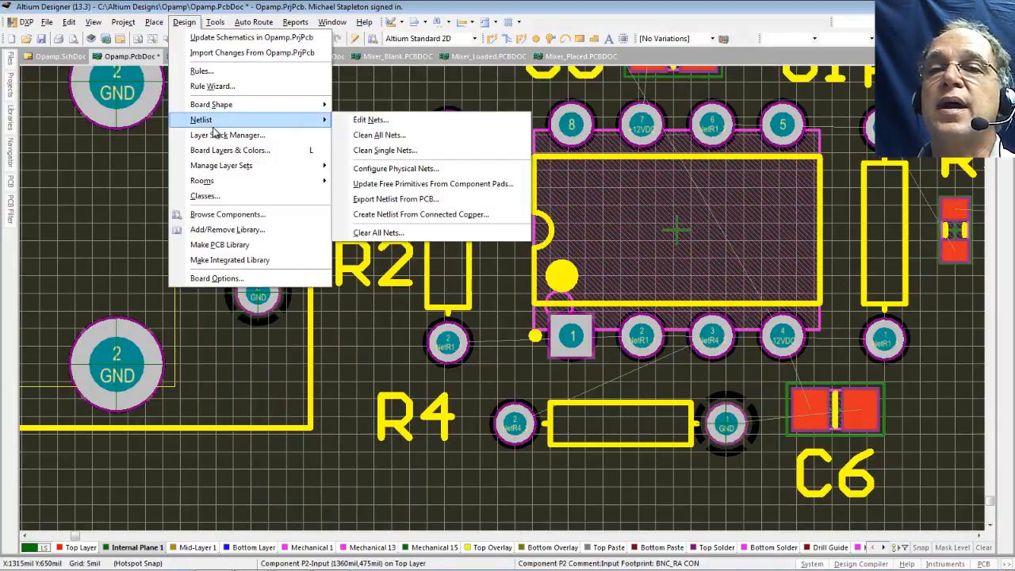
{"action": "left_click", "coordinate": [223, 138]}
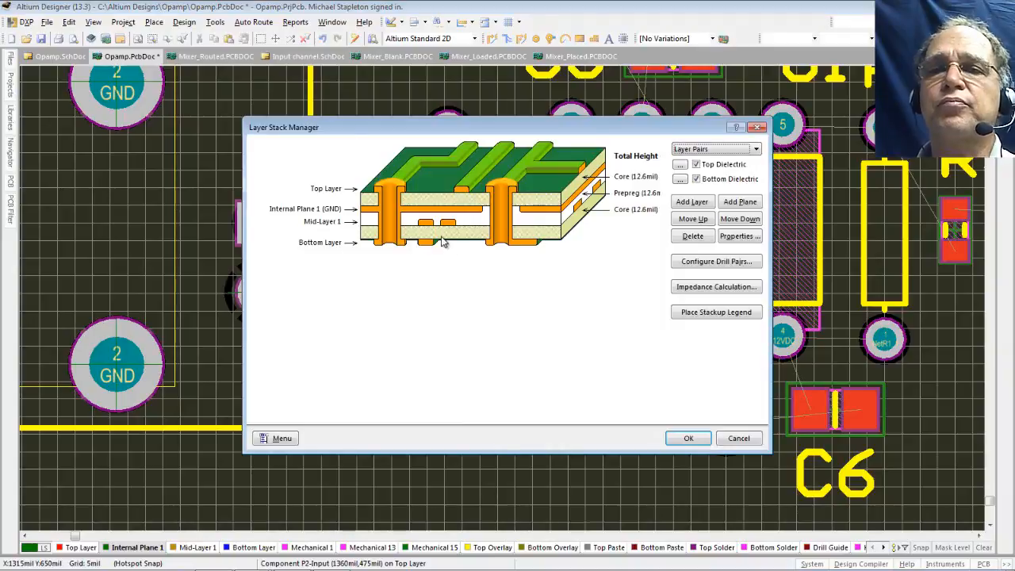
{"action": "left_click", "coordinate": [328, 225]}
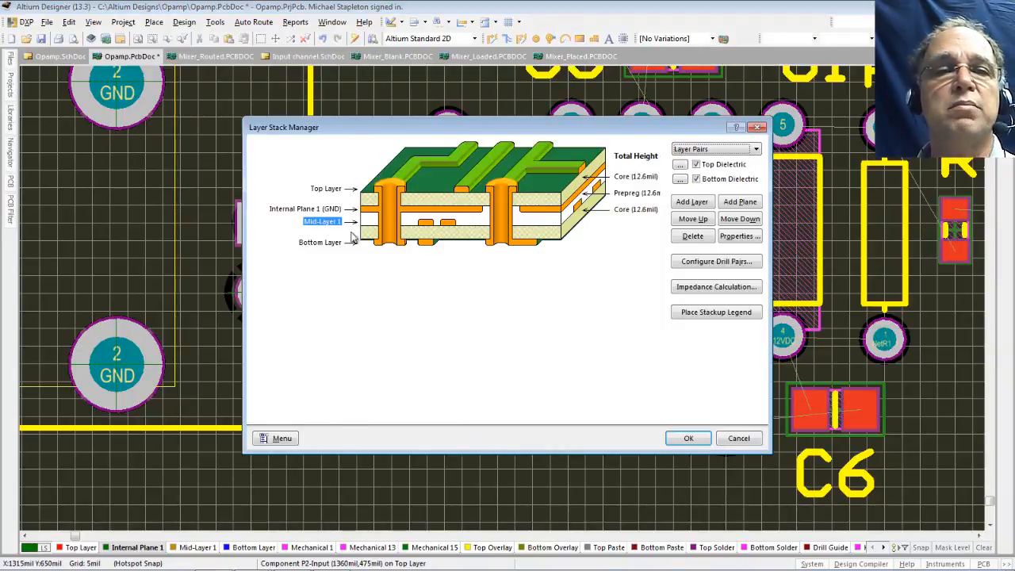
{"action": "left_click", "coordinate": [690, 237]}
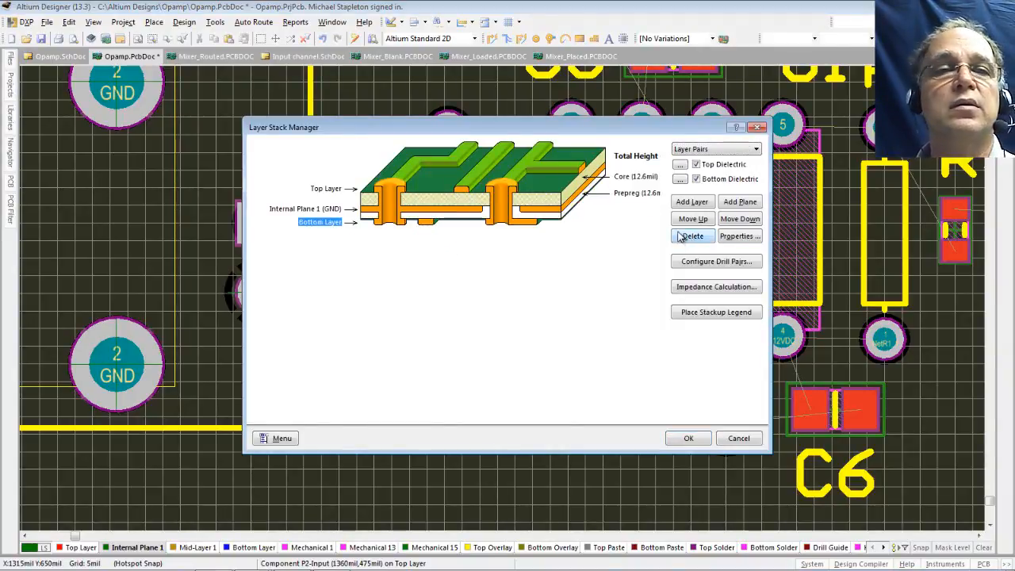
Add a second internal plane below the GND plane, assign it the +12VDC net, and accept the stack with updated impedance-driven width rules.
{"action": "left_click", "coordinate": [733, 203]}
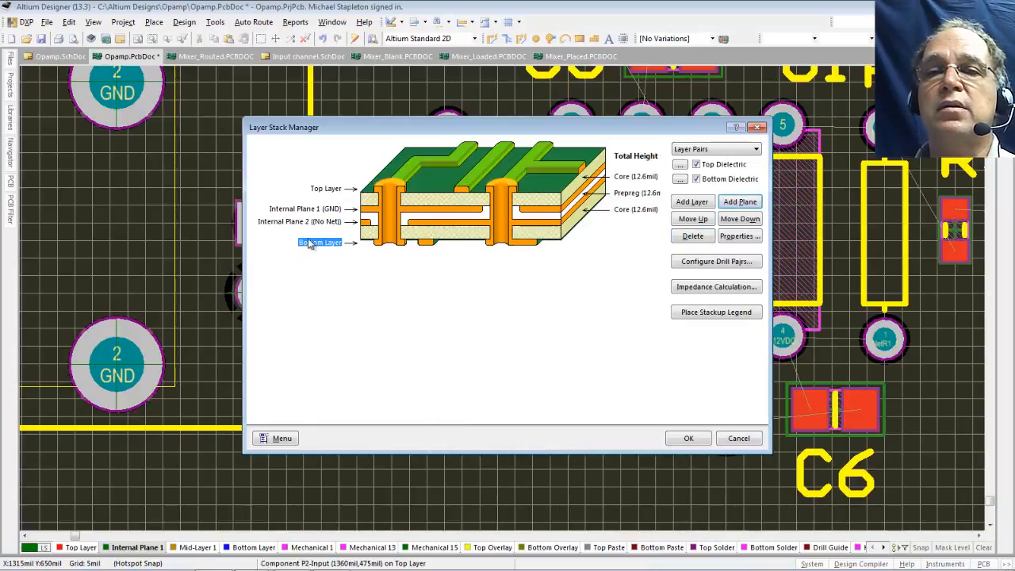
{"action": "double_click", "coordinate": [323, 223]}
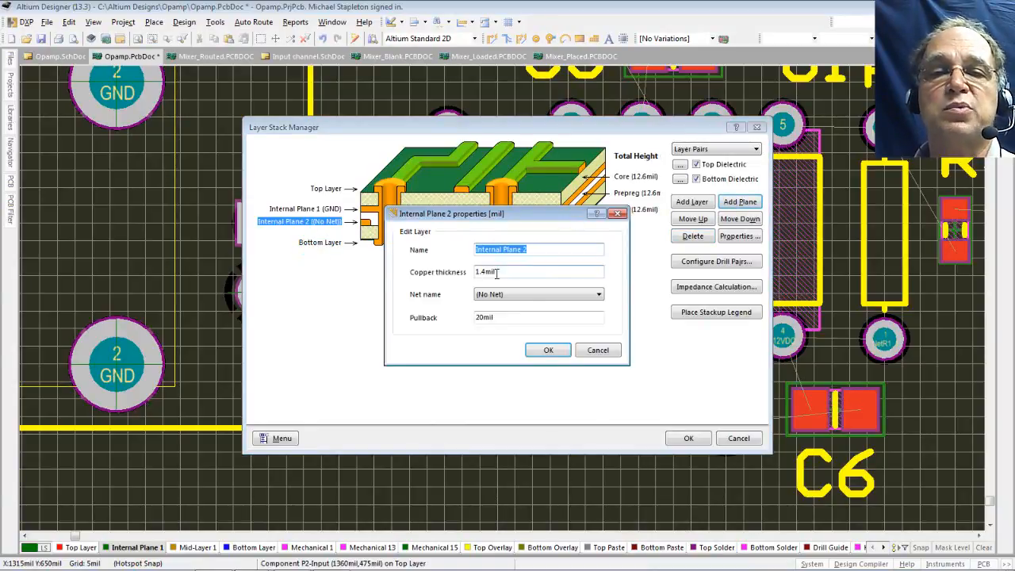
{"action": "left_click", "coordinate": [599, 295]}
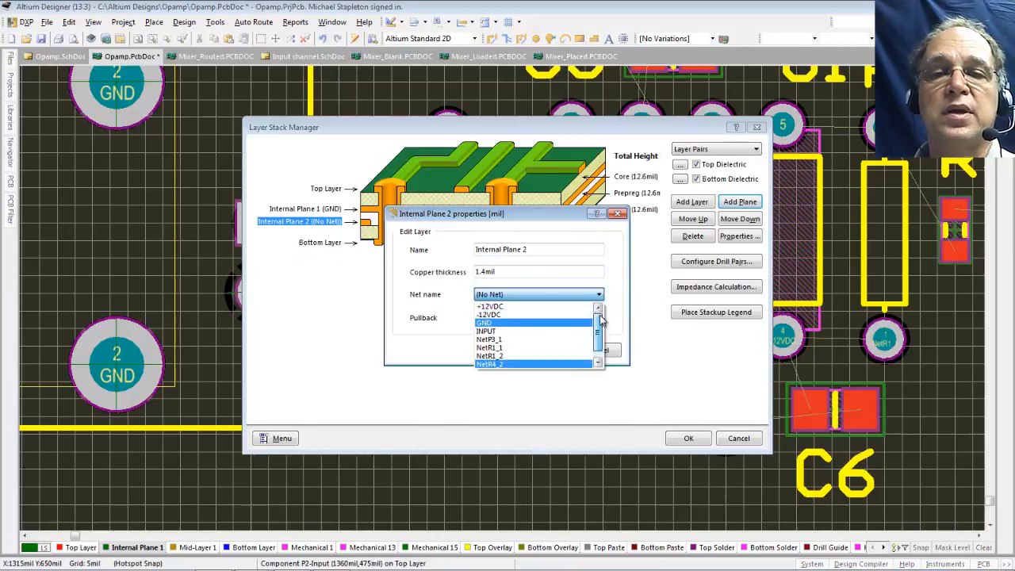
{"action": "left_click", "coordinate": [549, 307]}
{"action": "left_click", "coordinate": [549, 351]}
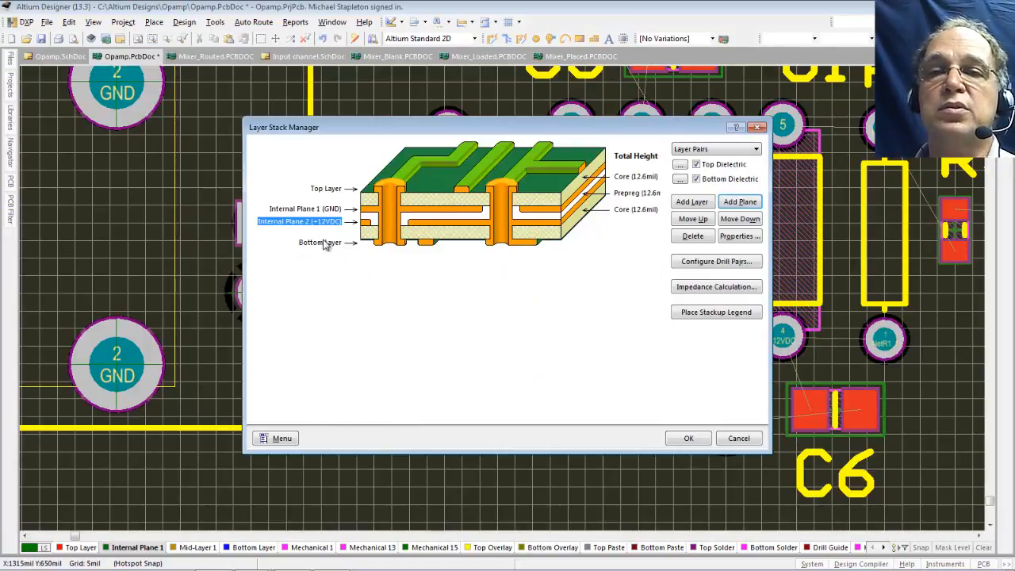
{"action": "left_click", "coordinate": [684, 440]}
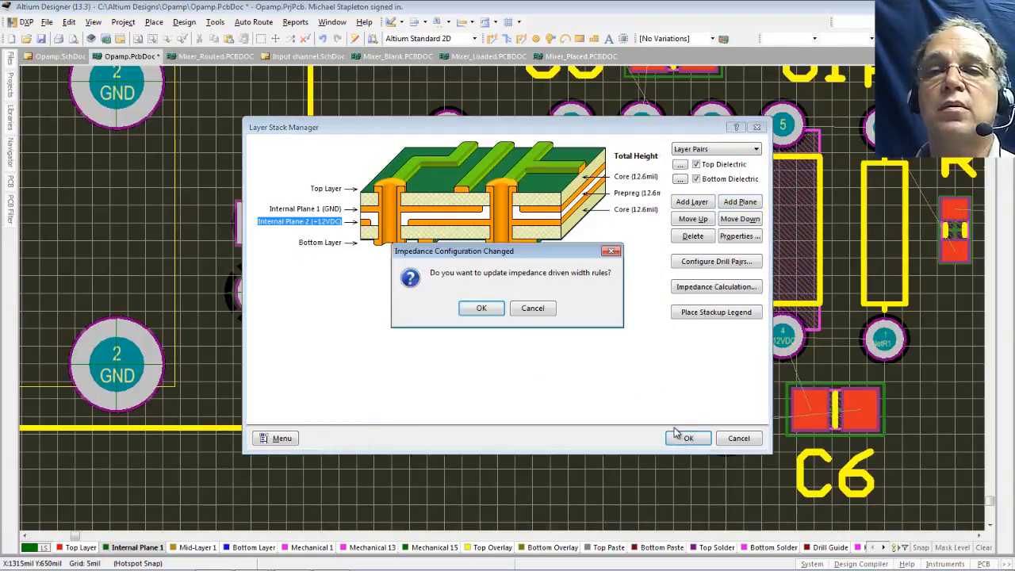
{"action": "left_click", "coordinate": [480, 309]}
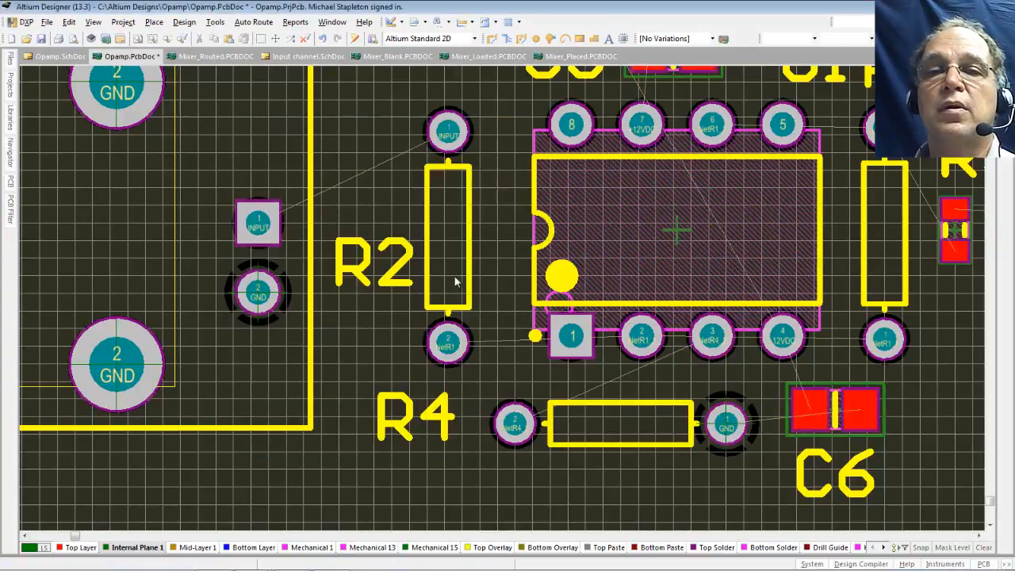
Autoroute all connections on the four-layer board using the Default 2 Layer Board strategy.
{"action": "left_click", "coordinate": [252, 24]}
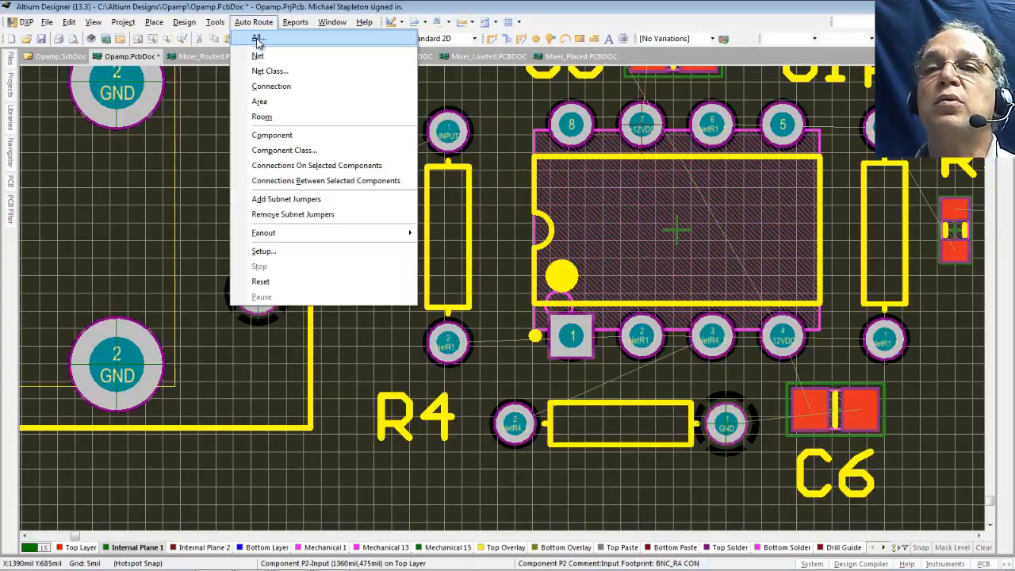
{"action": "left_click", "coordinate": [257, 38]}
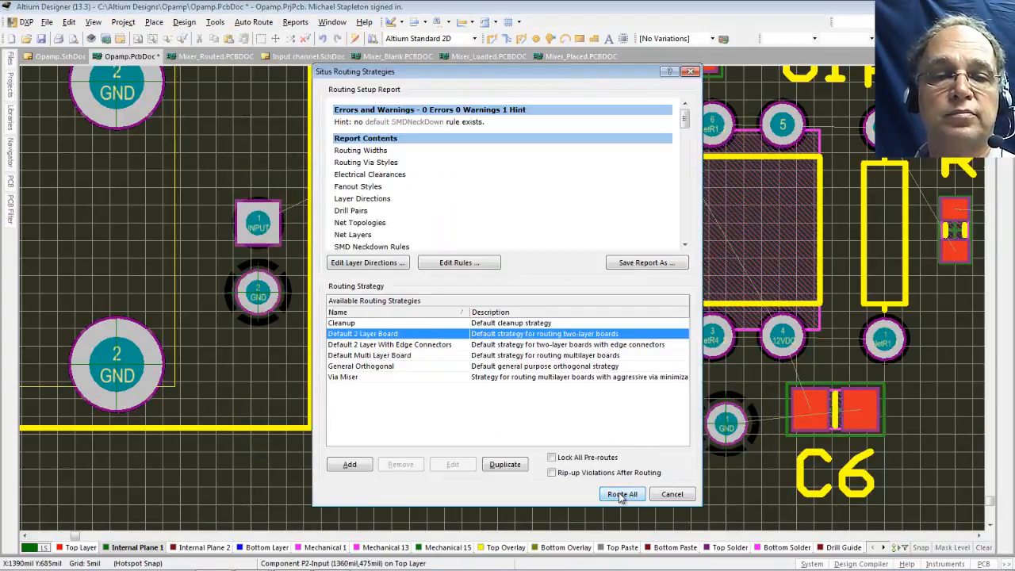
{"action": "left_click", "coordinate": [623, 495]}
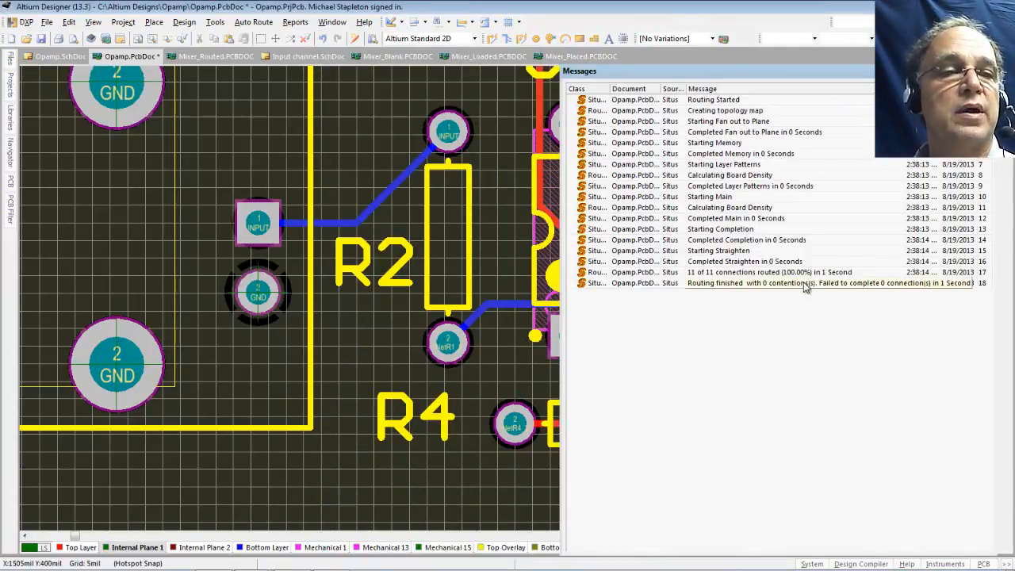
{"action": "left_click", "coordinate": [490, 120]}
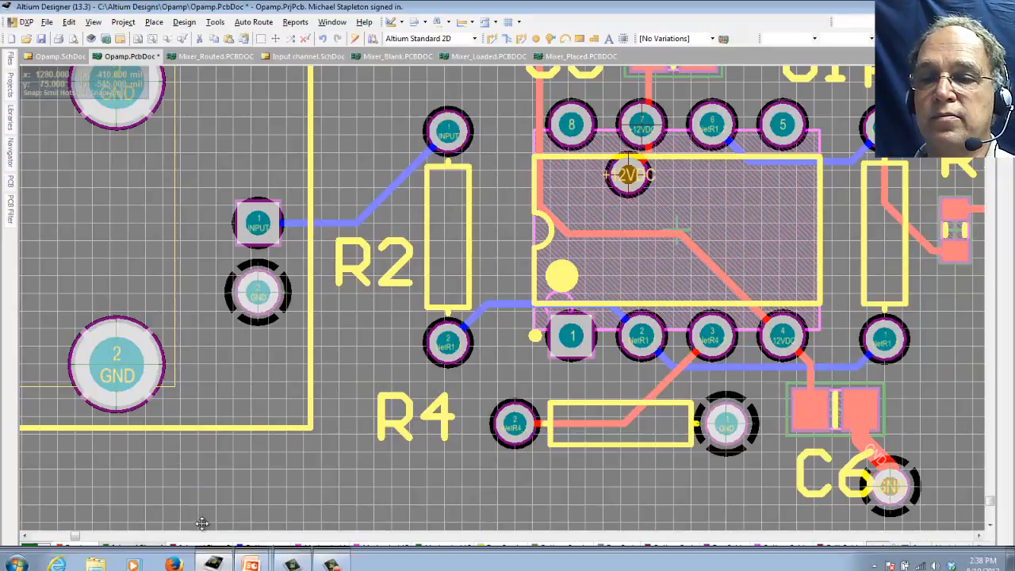
Examine how the +12VDC pads and vias around U1, C3, C4 and the power connector connect to Internal Plane 2.
{"action": "left_click", "coordinate": [204, 548]}
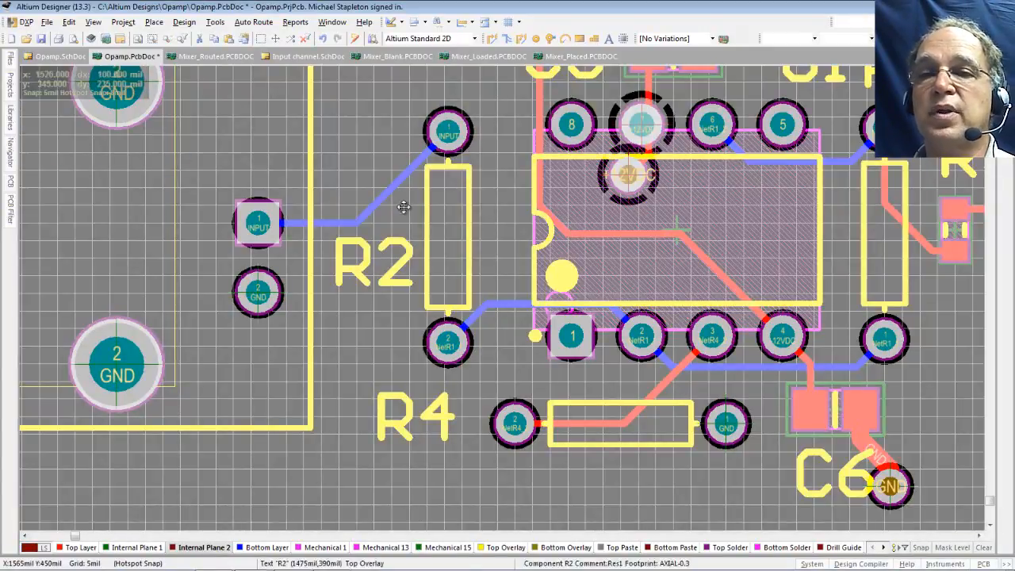
{"action": "right_click_drag", "start_coordinate": [389, 197], "coordinate": [240, 510]}
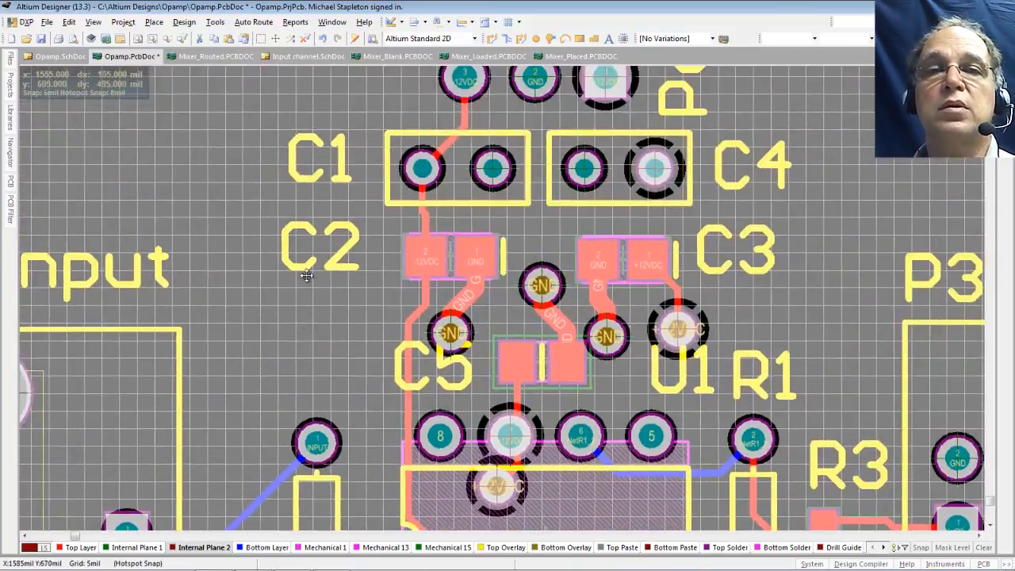
{"action": "right_click_drag", "start_coordinate": [298, 326], "coordinate": [252, 432]}
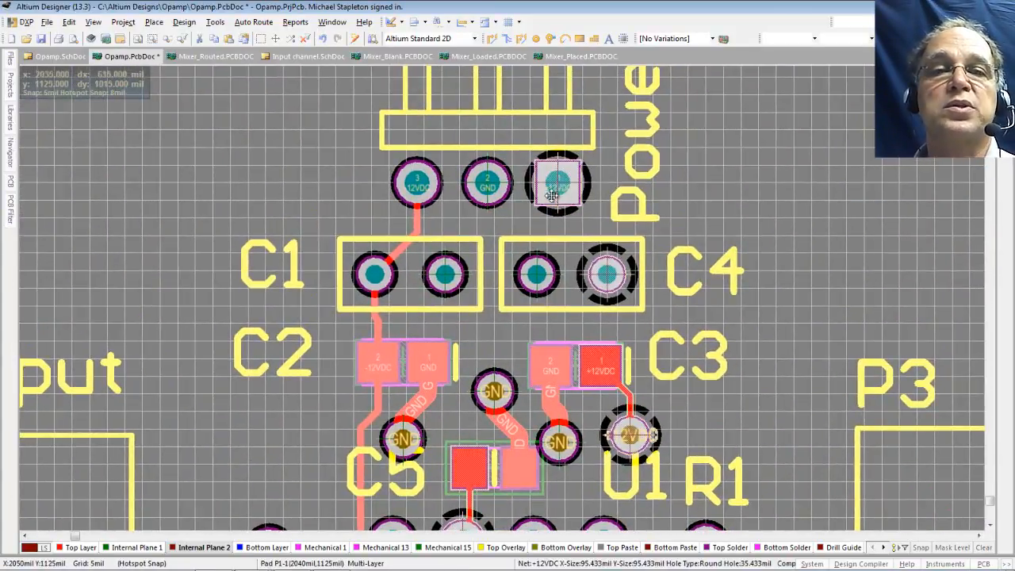
{"action": "left_click", "coordinate": [718, 171], "text": "ctrl"}
{"action": "left_click", "coordinate": [718, 170]}
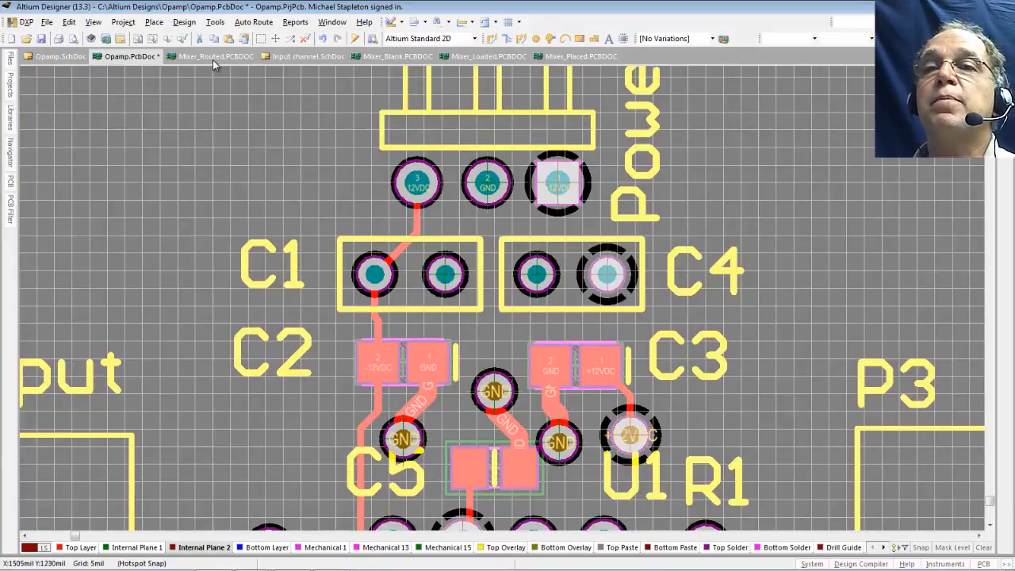
{"action": "left_click", "coordinate": [199, 126]}
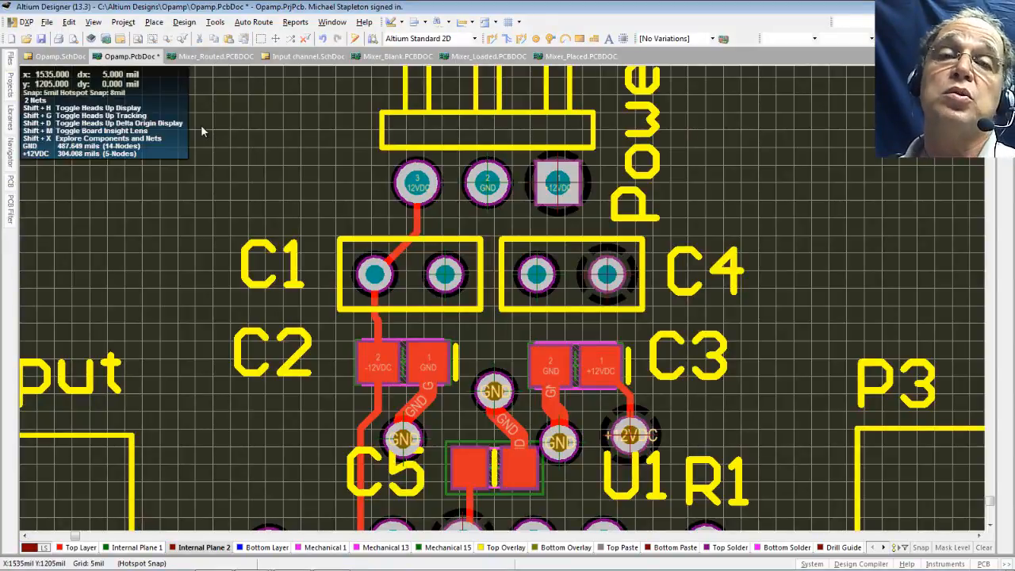
Make Internal Plane 1 the current layer and highlight its GND plane across the whole board.
{"action": "left_click", "coordinate": [139, 39]}
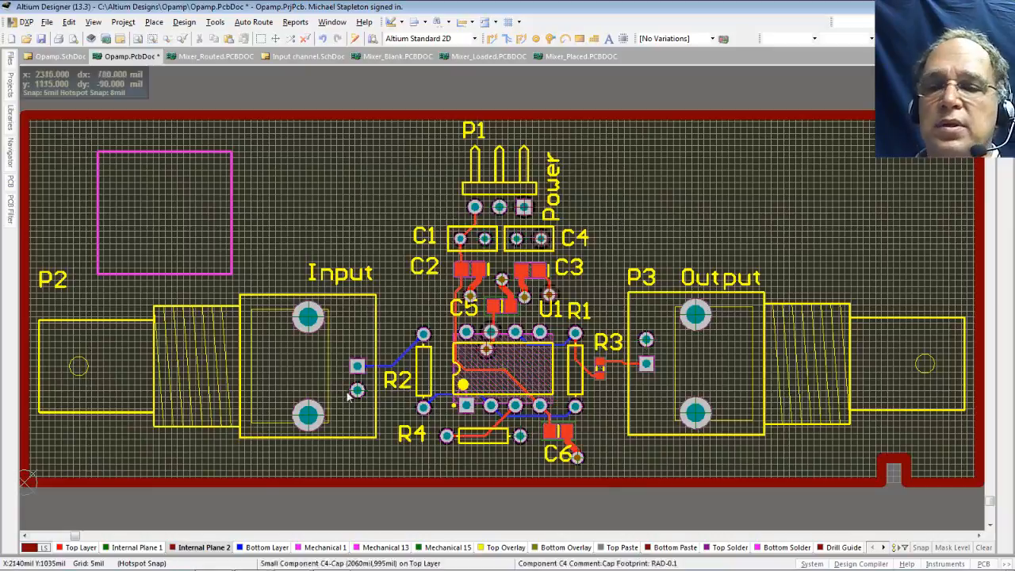
{"action": "left_click", "coordinate": [140, 547]}
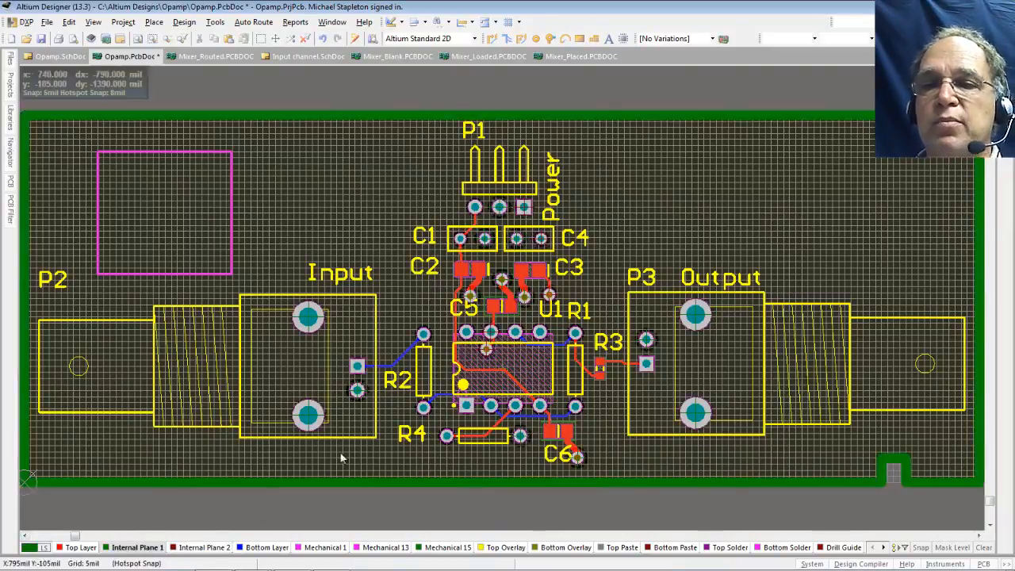
{"action": "key", "text": "shift+s"}
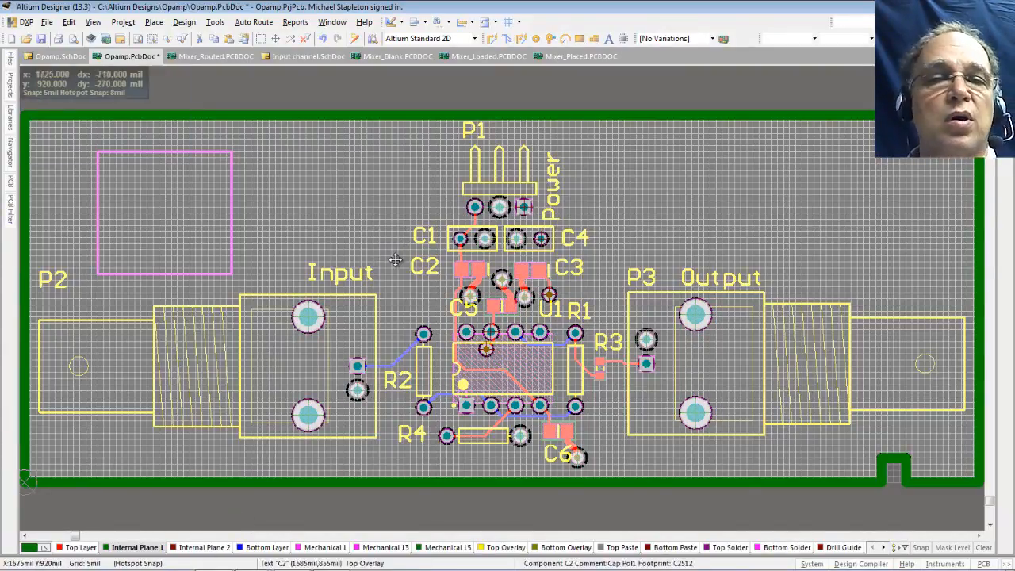
{"action": "mouse_move", "coordinate": [395, 260]}
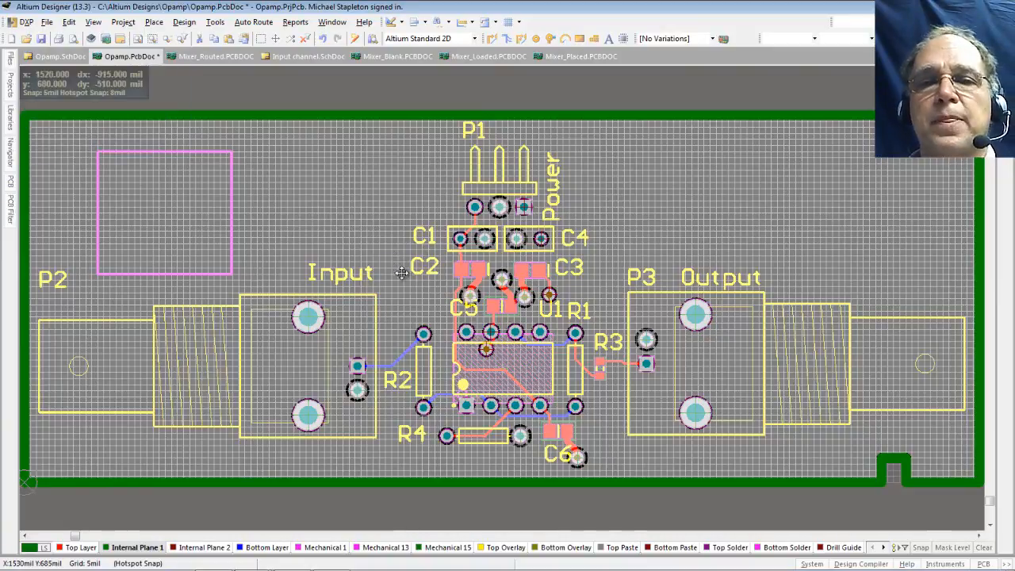
Draw a closed line outline about 255 by 280 mil on Internal Plane 1 around P1's pad 3 and C1, and select the enclosed region.
{"action": "left_click", "coordinate": [154, 25]}
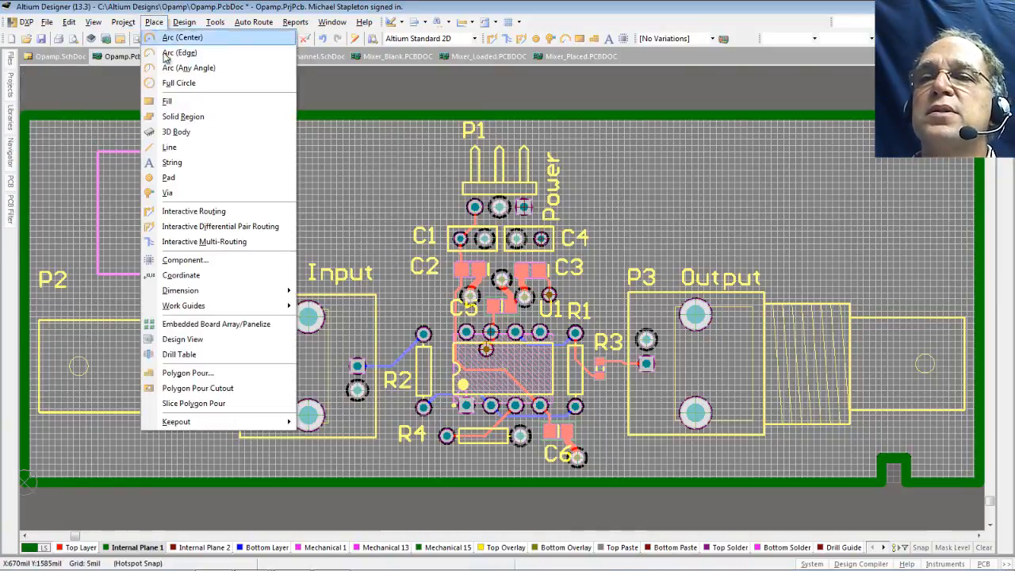
{"action": "left_click", "coordinate": [170, 149]}
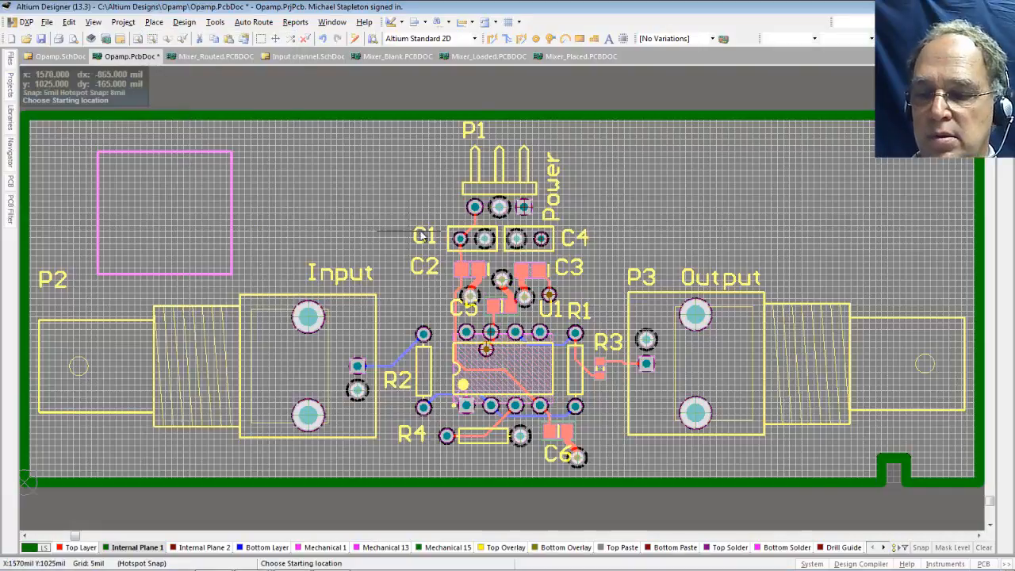
{"action": "scroll", "coordinate": [457, 214], "scroll_direction": "up", "scroll_amount": 7, "text": "ctrl"}
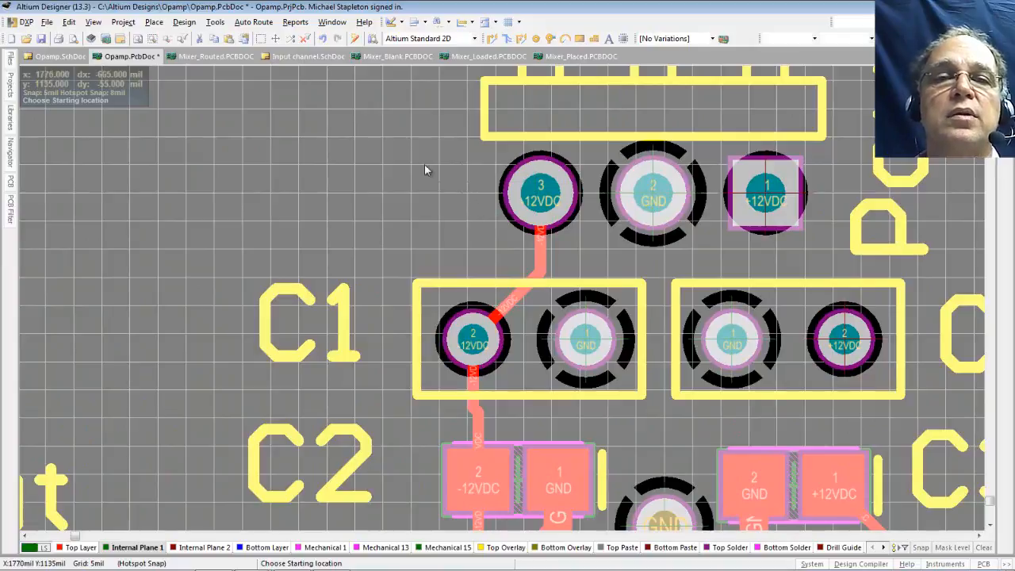
{"action": "left_click", "coordinate": [599, 123]}
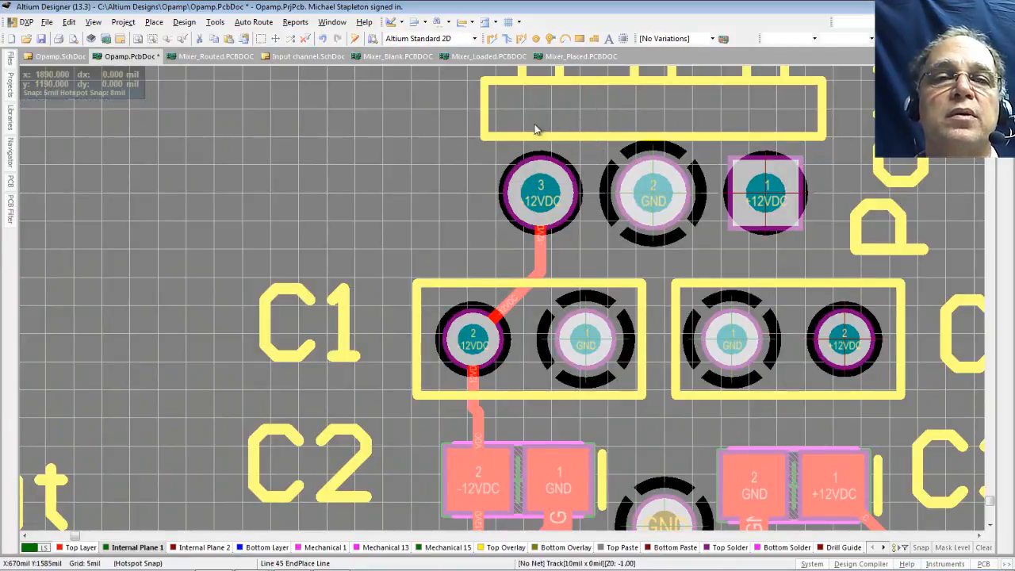
{"action": "left_click", "coordinate": [341, 147]}
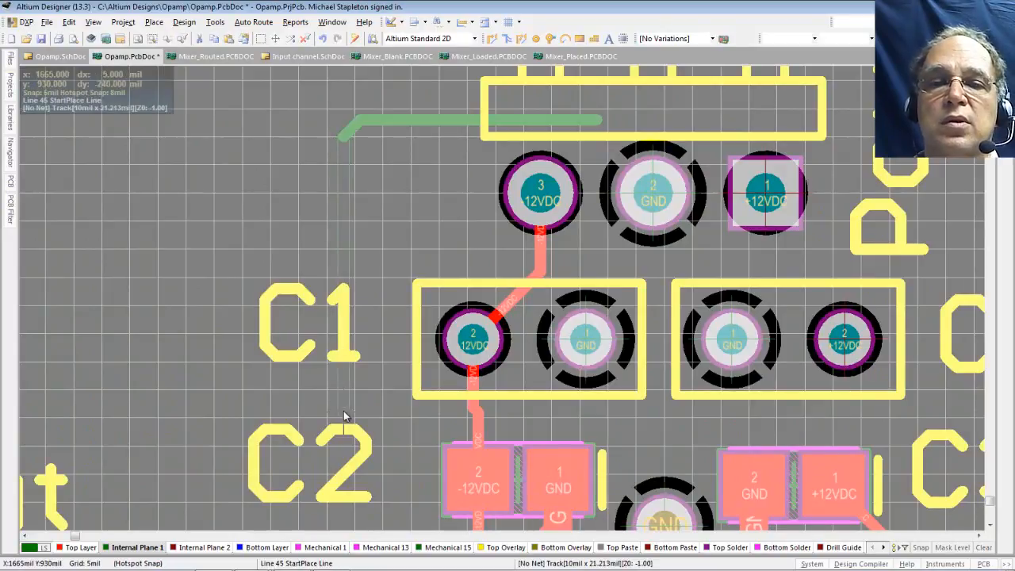
{"action": "left_click", "coordinate": [361, 463]}
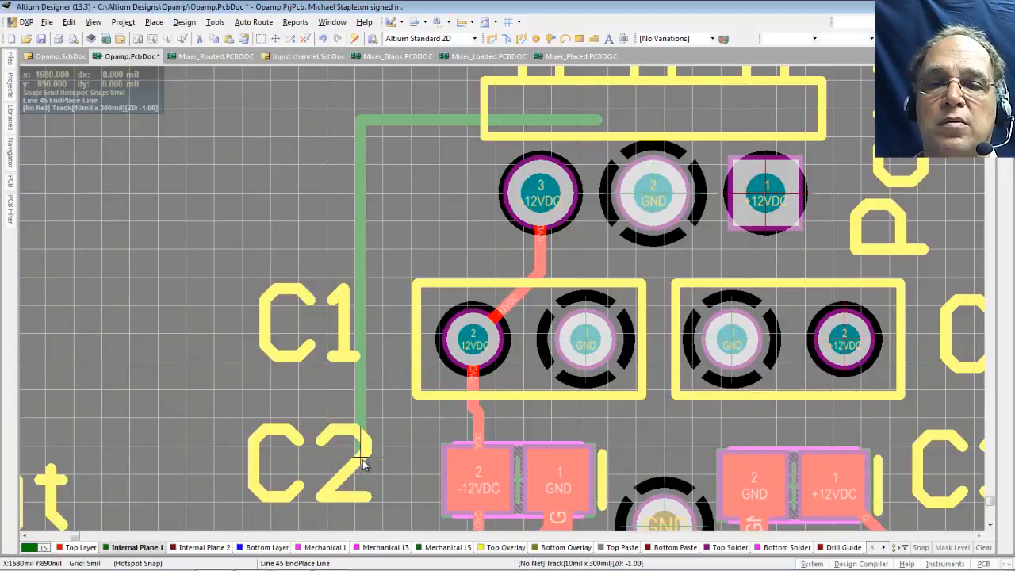
{"action": "left_click", "coordinate": [362, 459]}
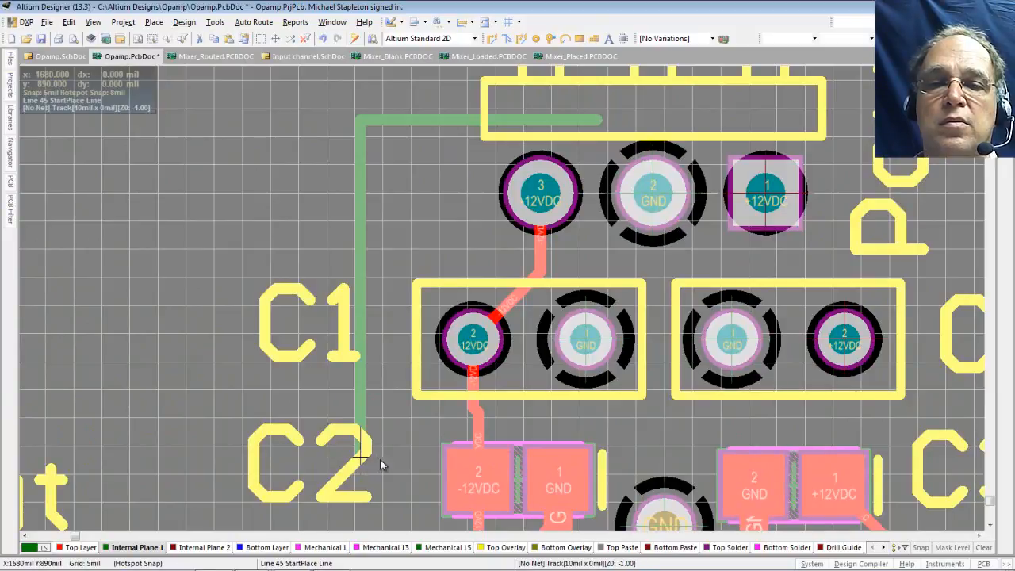
{"action": "left_click", "coordinate": [658, 439]}
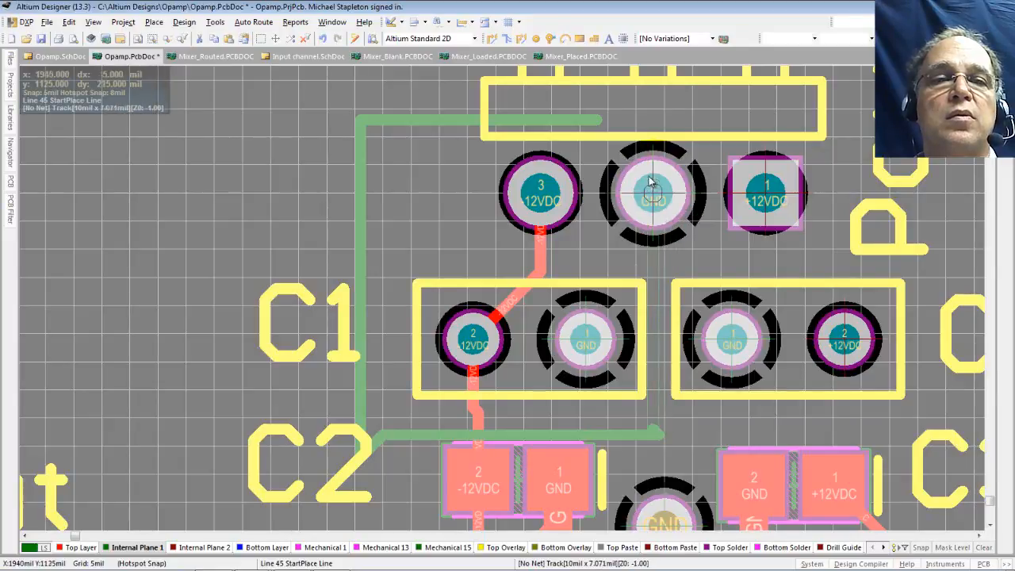
{"action": "left_click", "coordinate": [648, 120]}
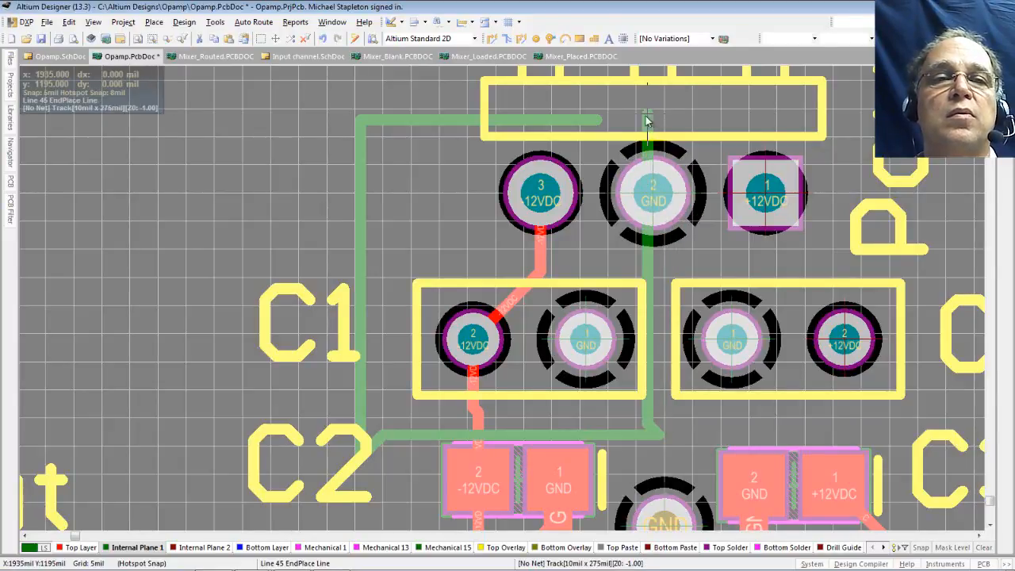
{"action": "left_click", "coordinate": [601, 121]}
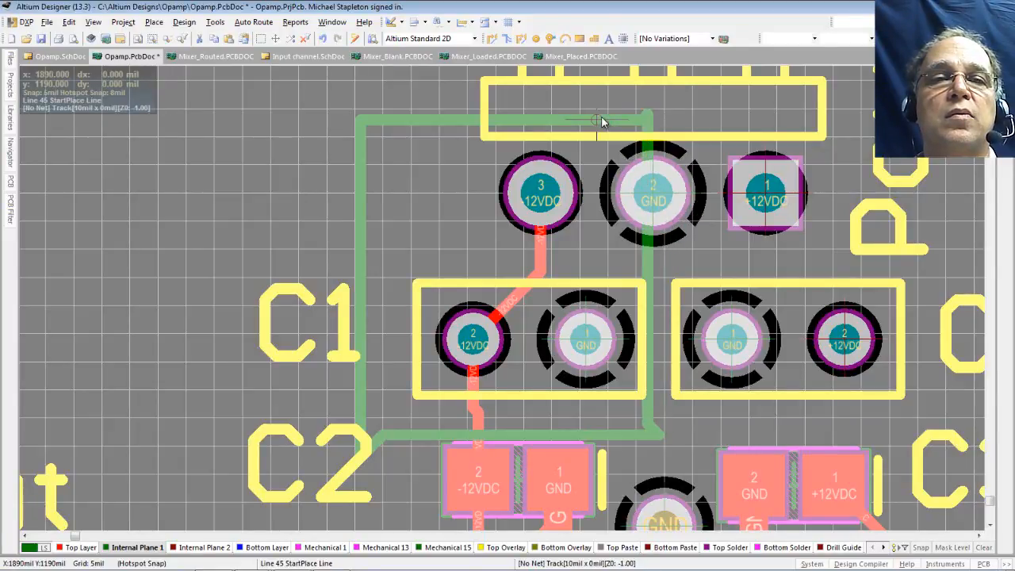
{"action": "left_click", "coordinate": [593, 121]}
{"action": "right_click", "coordinate": [595, 123]}
{"action": "right_click", "coordinate": [594, 123]}
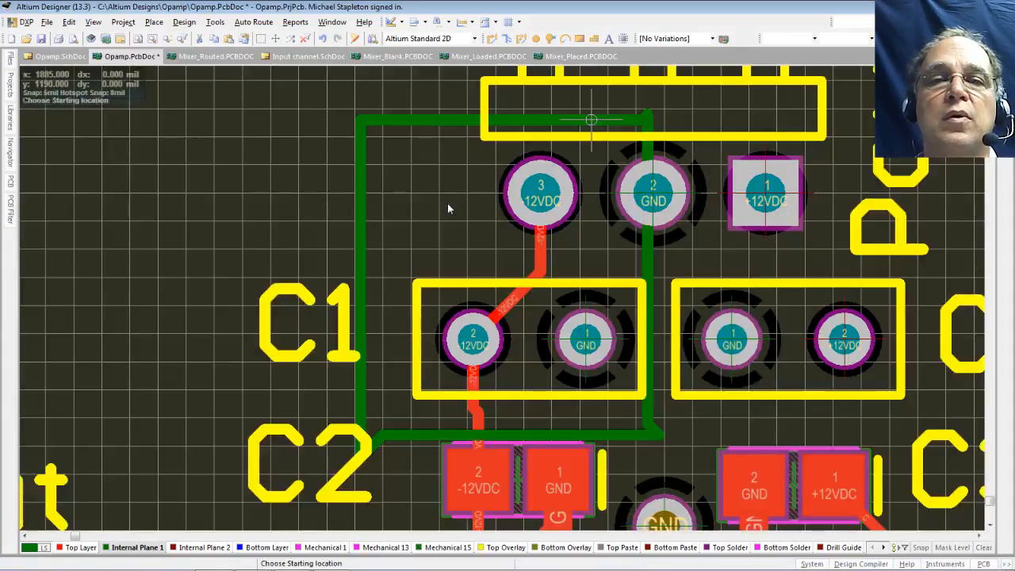
{"action": "left_click", "coordinate": [405, 189]}
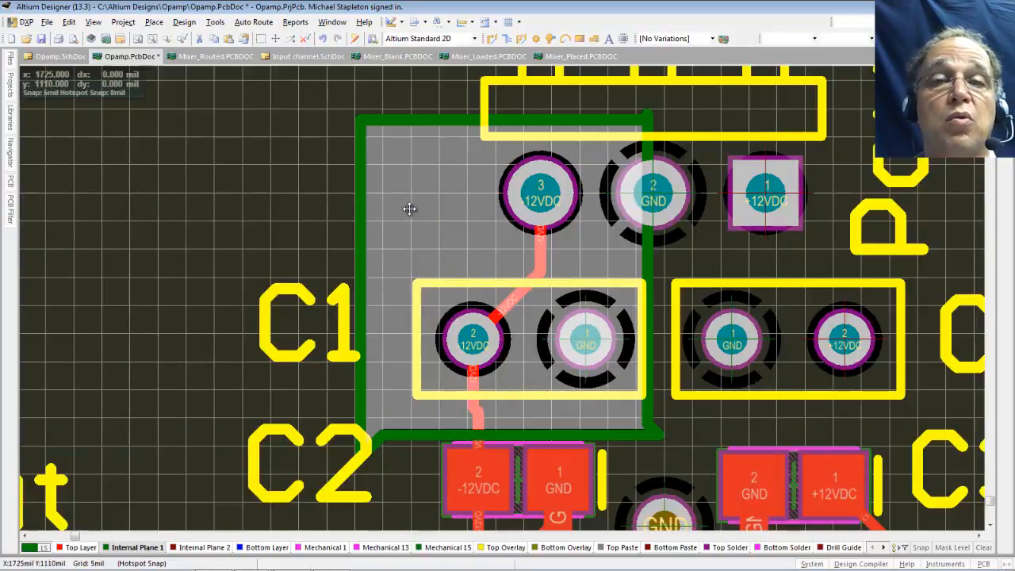
Connect the outlined split-plane region on Internal Plane 1 around P1's pad 3 and C1 to the -12VDC net.
{"action": "left_click", "coordinate": [410, 209]}
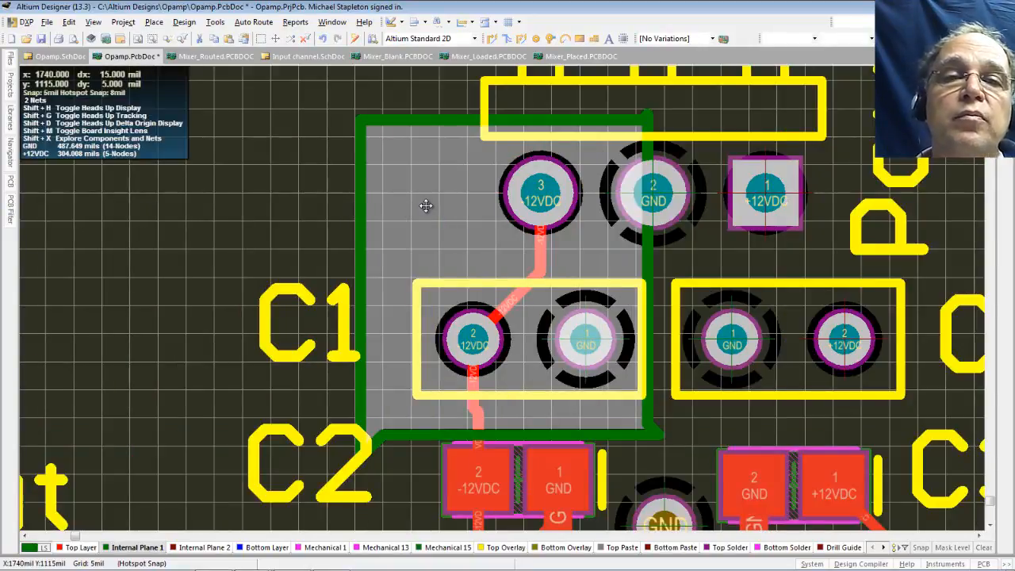
{"action": "double_click", "coordinate": [426, 205]}
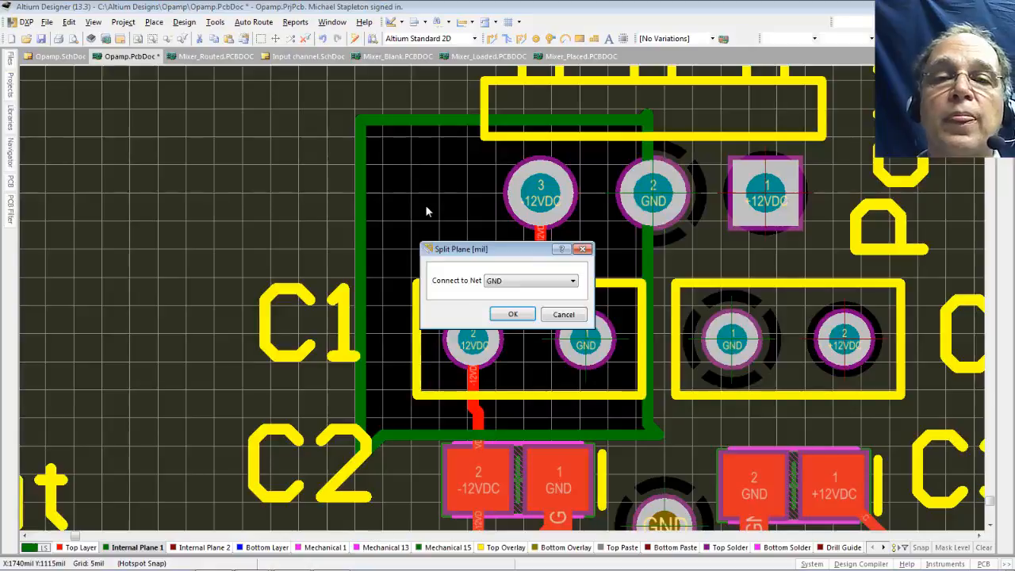
{"action": "left_click", "coordinate": [575, 282]}
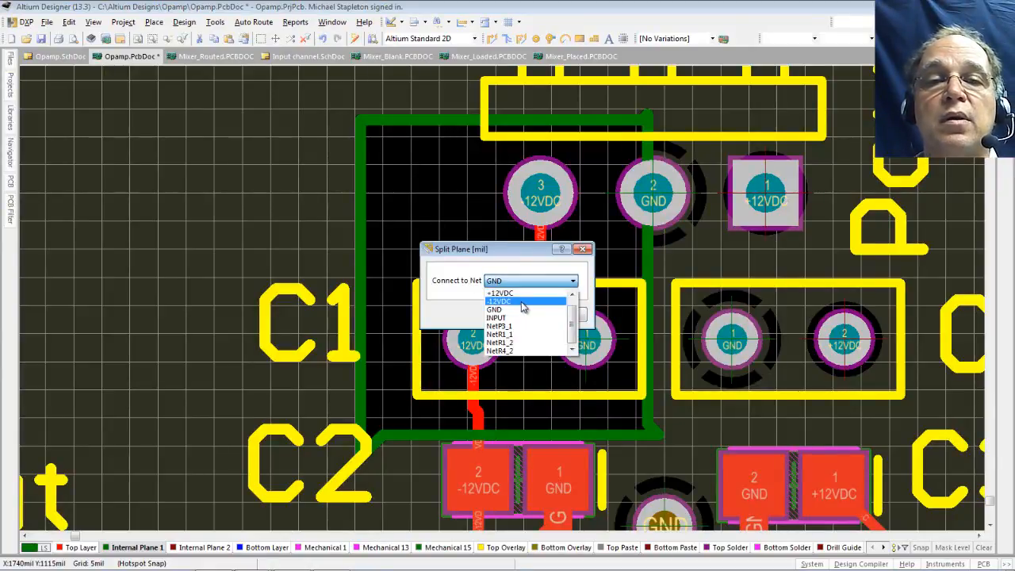
{"action": "left_click", "coordinate": [525, 304]}
{"action": "left_click", "coordinate": [514, 315]}
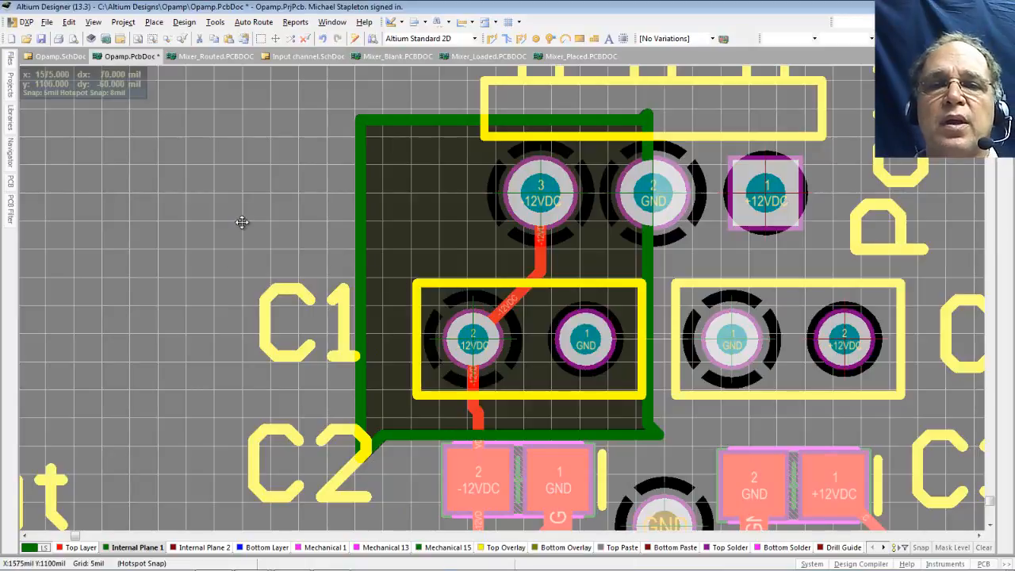
Draw a test line about 145 mil long on the Top Layer in the empty area above the C1 label.
{"action": "left_click", "coordinate": [79, 549]}
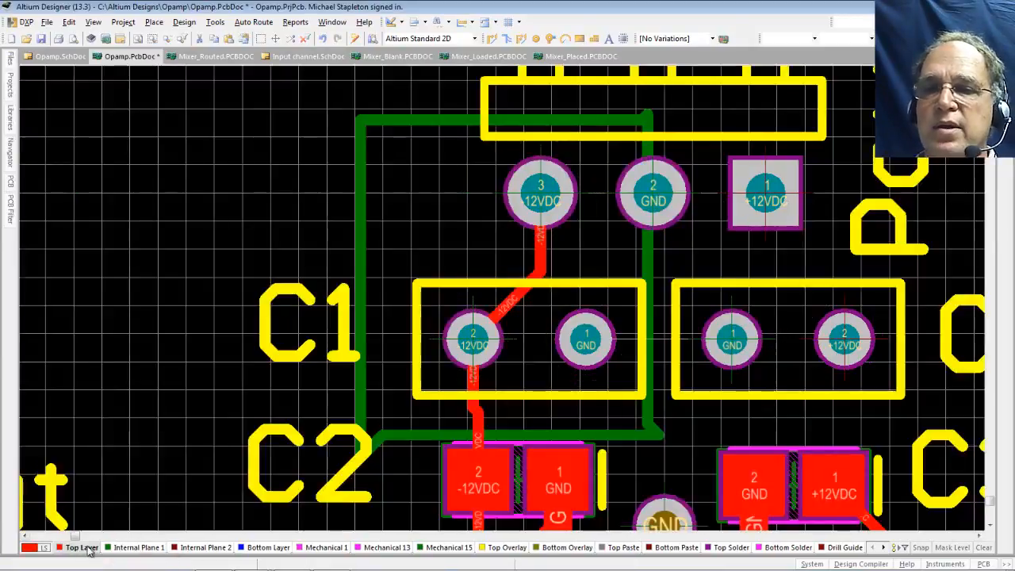
{"action": "left_click", "coordinate": [154, 22]}
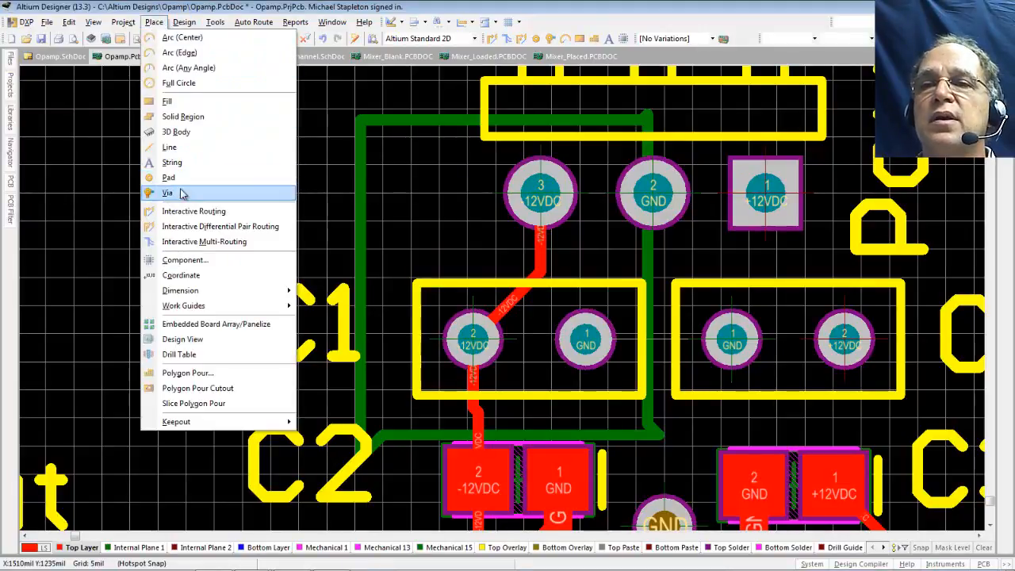
{"action": "left_click", "coordinate": [170, 147]}
{"action": "left_click", "coordinate": [90, 211]}
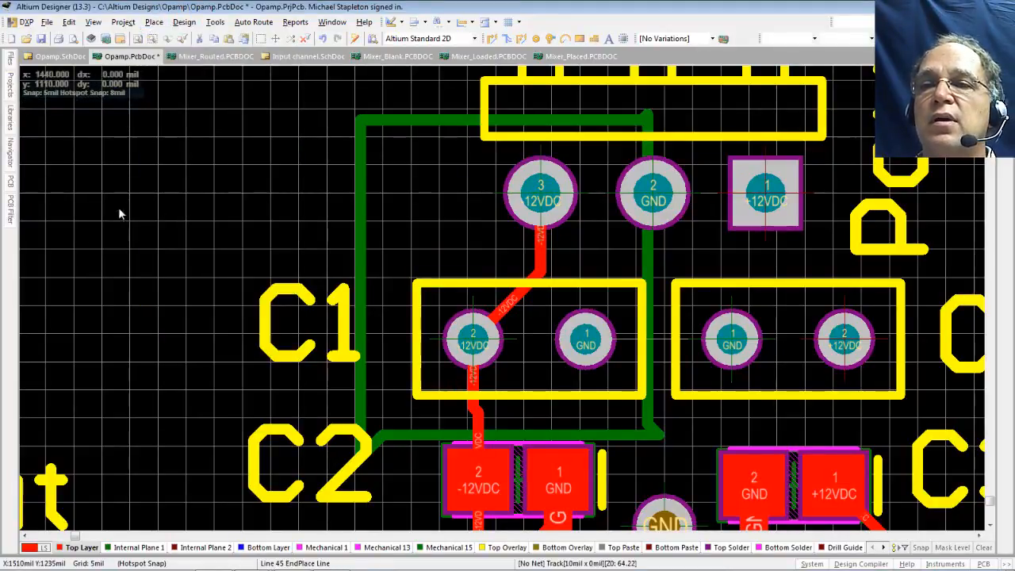
{"action": "left_click", "coordinate": [254, 198]}
{"action": "right_click", "coordinate": [253, 199]}
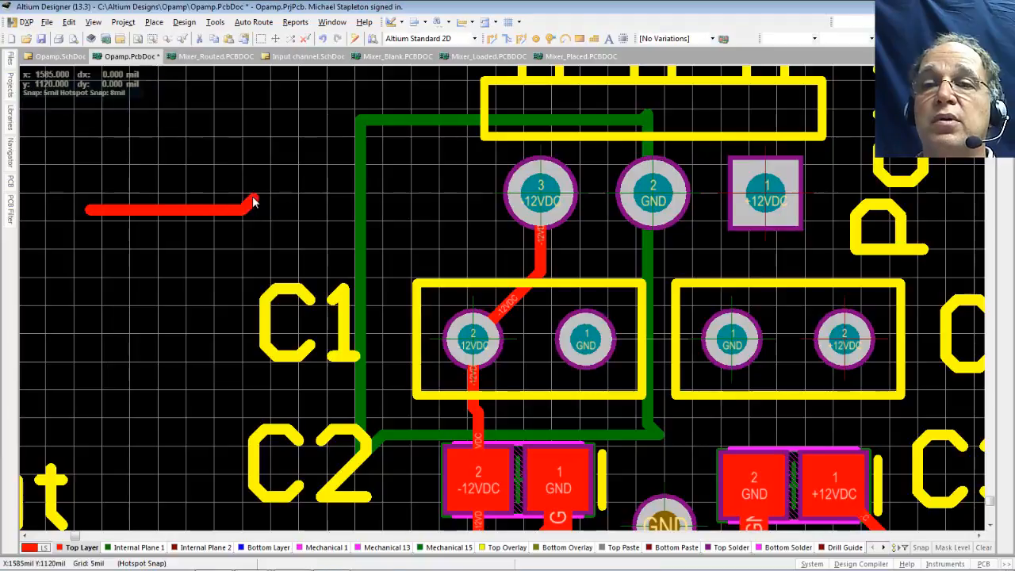
{"action": "right_click", "coordinate": [254, 199]}
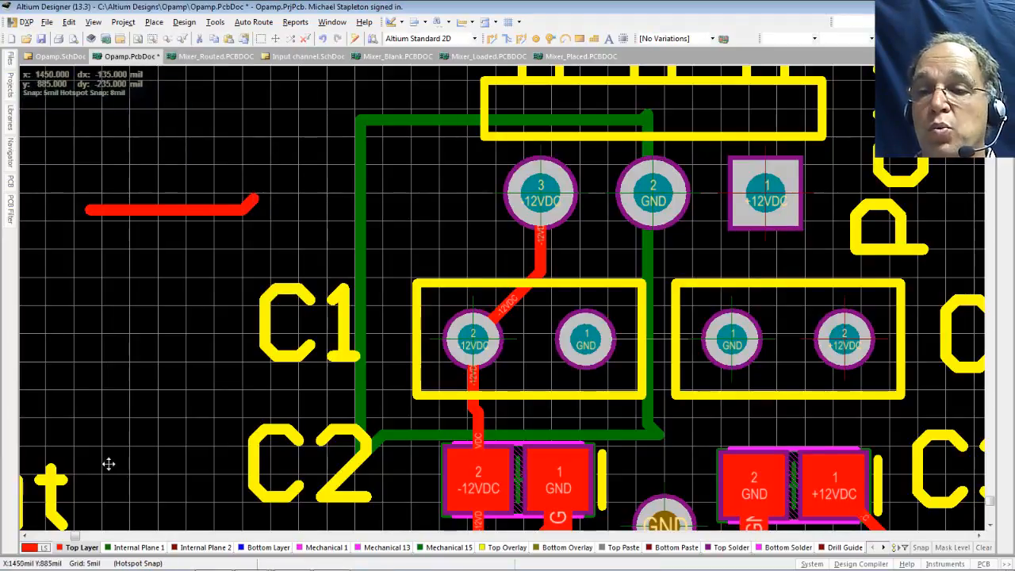
Draw a comparison line about 130 mil long on Internal Plane 1, beside the C1 label and below the Top Layer line.
{"action": "left_click", "coordinate": [139, 547]}
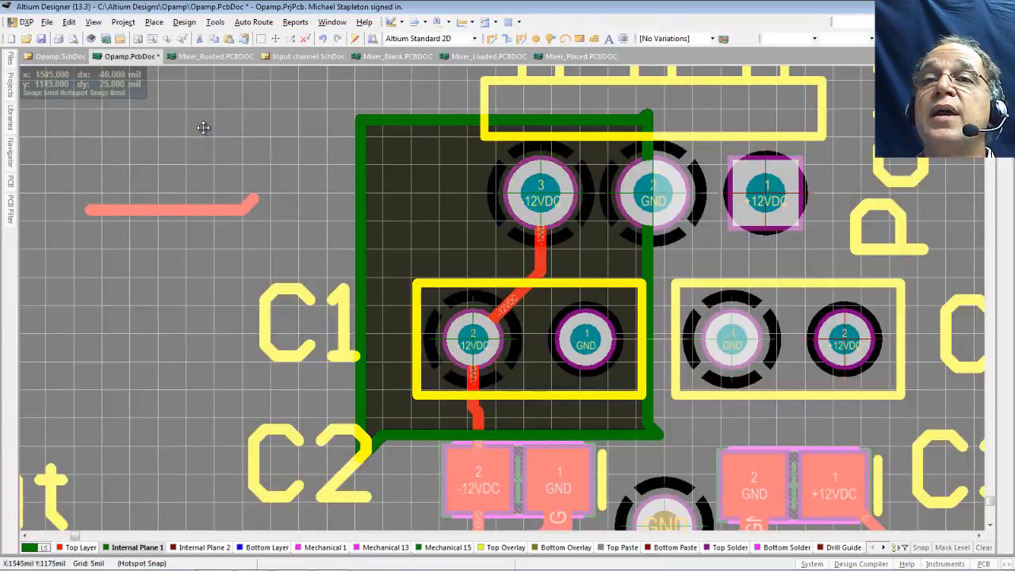
{"action": "left_click", "coordinate": [154, 21]}
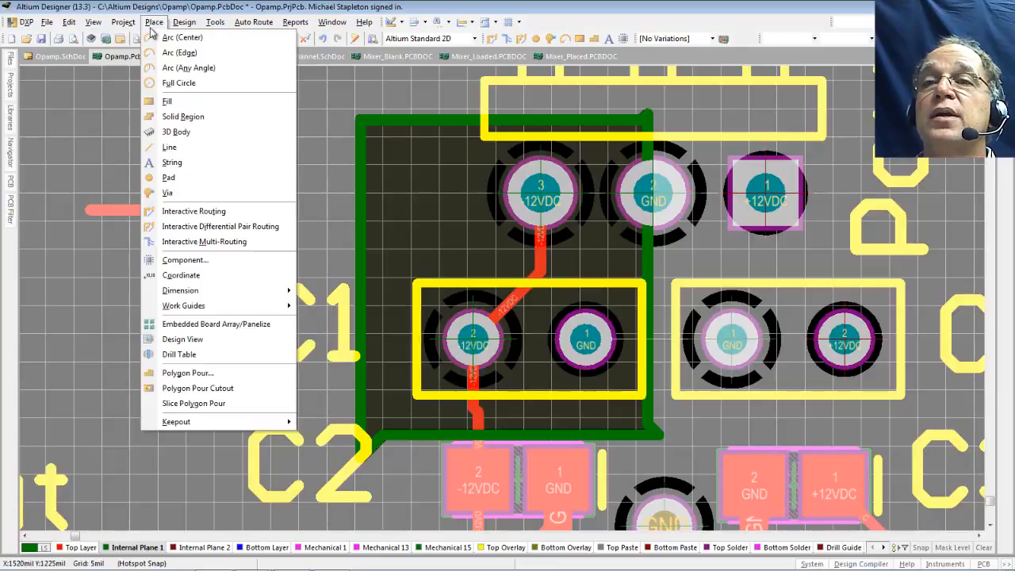
{"action": "left_click", "coordinate": [184, 148]}
{"action": "left_click", "coordinate": [67, 326]}
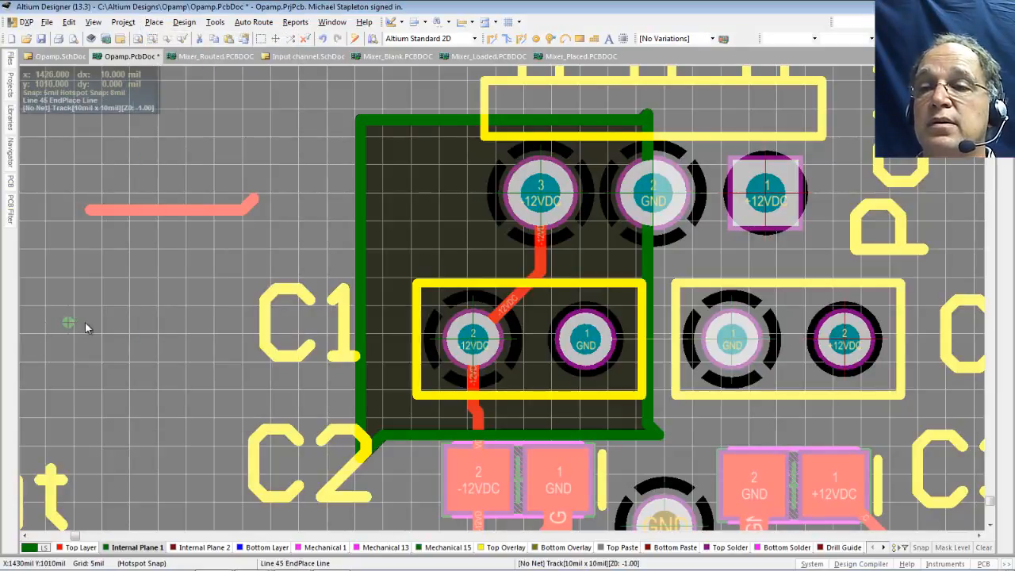
{"action": "left_click", "coordinate": [212, 327]}
{"action": "left_click", "coordinate": [212, 327]}
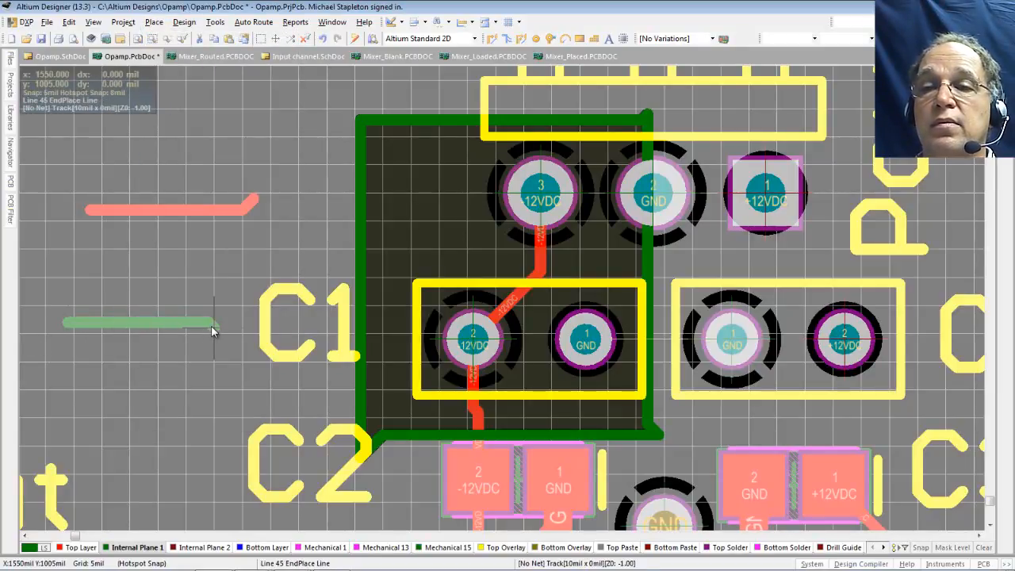
{"action": "right_click", "coordinate": [212, 328]}
{"action": "right_click", "coordinate": [165, 386]}
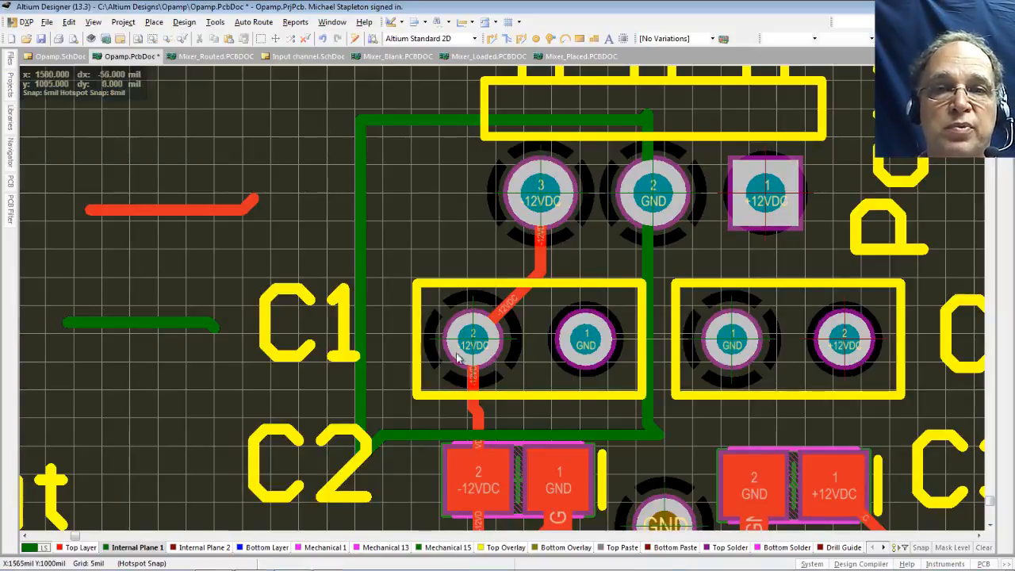
Undo both test lines and the split-plane outline around P1's pad 3 and C1.
{"action": "key", "text": "ctrl+z"}
{"action": "key", "text": "ctrl+z"}
{"action": "key", "text": "ctrl+z"}
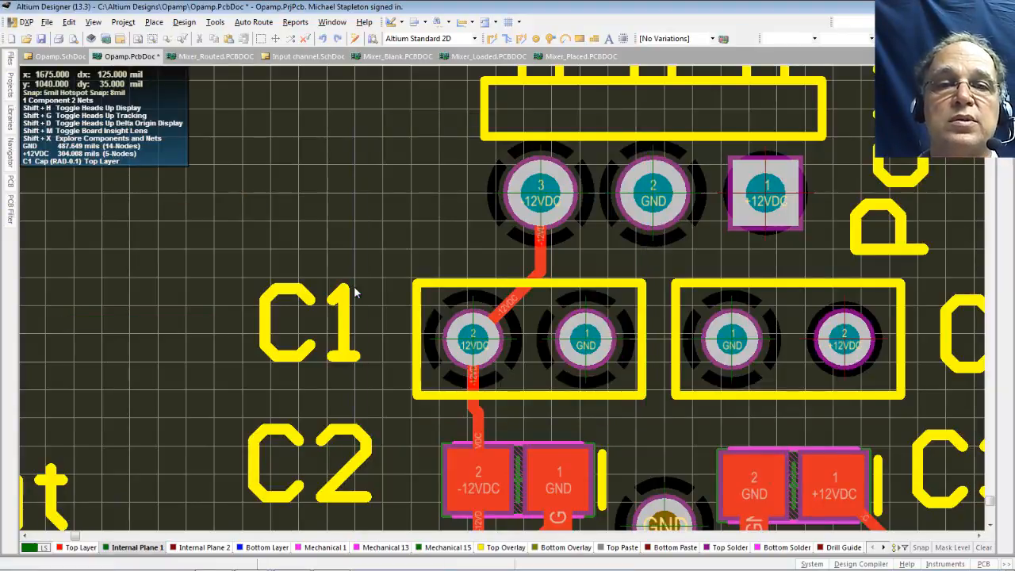
Un-route all connections on the board.
{"action": "left_click", "coordinate": [253, 21]}
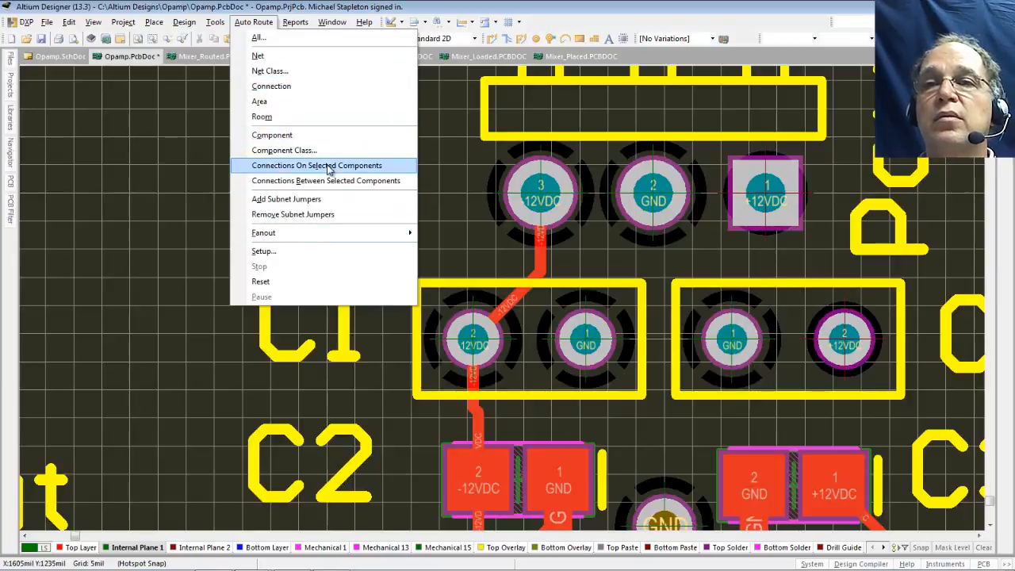
{"action": "mouse_move", "coordinate": [215, 21]}
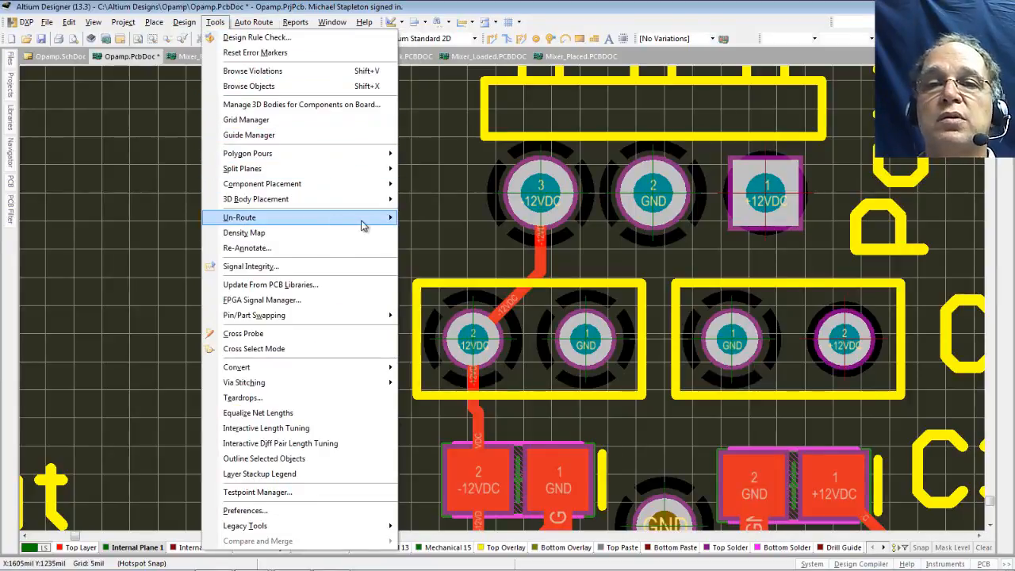
{"action": "mouse_move", "coordinate": [365, 226]}
{"action": "left_click", "coordinate": [421, 219]}
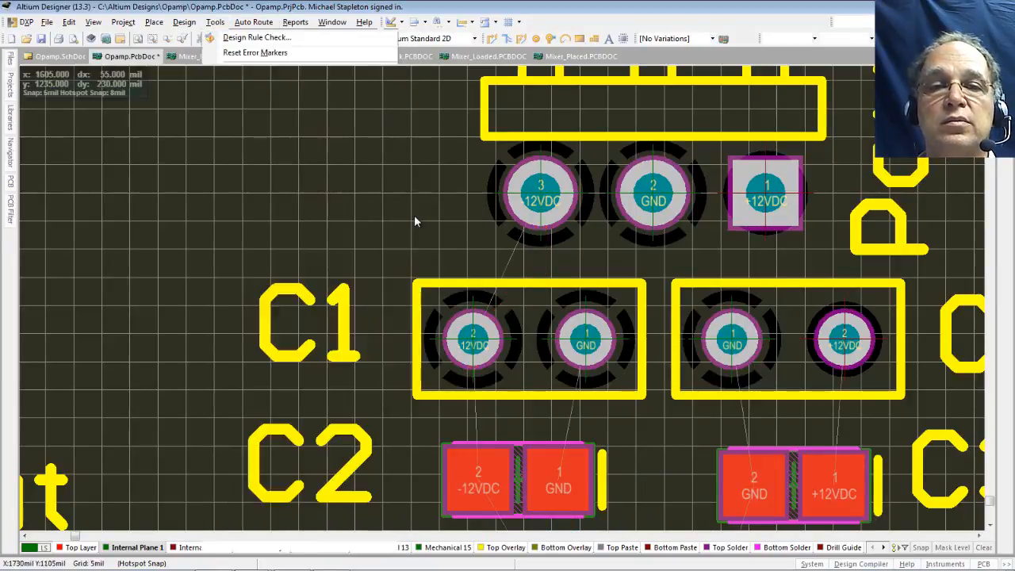
Delete Internal Plane 1 (GND) and Internal Plane 2 (+12VDC) with their primitives from the layer stack, and save the board.
{"action": "left_click", "coordinate": [185, 22]}
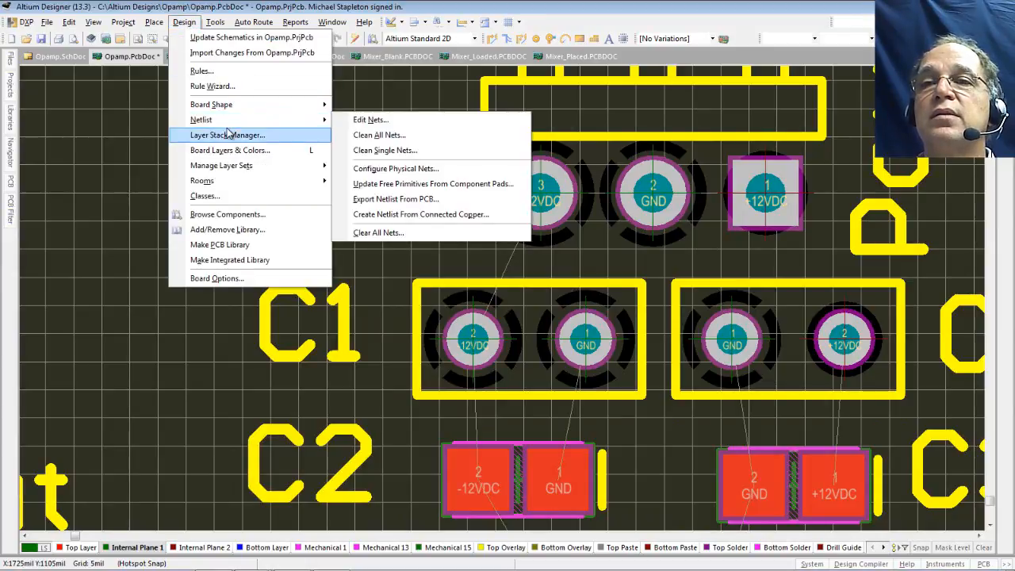
{"action": "left_click", "coordinate": [262, 137]}
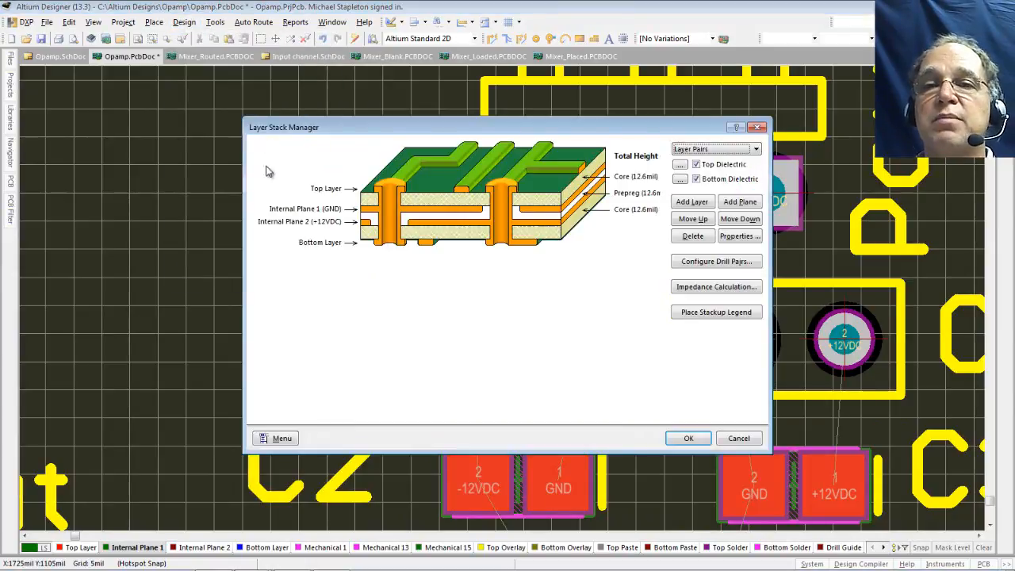
{"action": "left_click", "coordinate": [302, 209]}
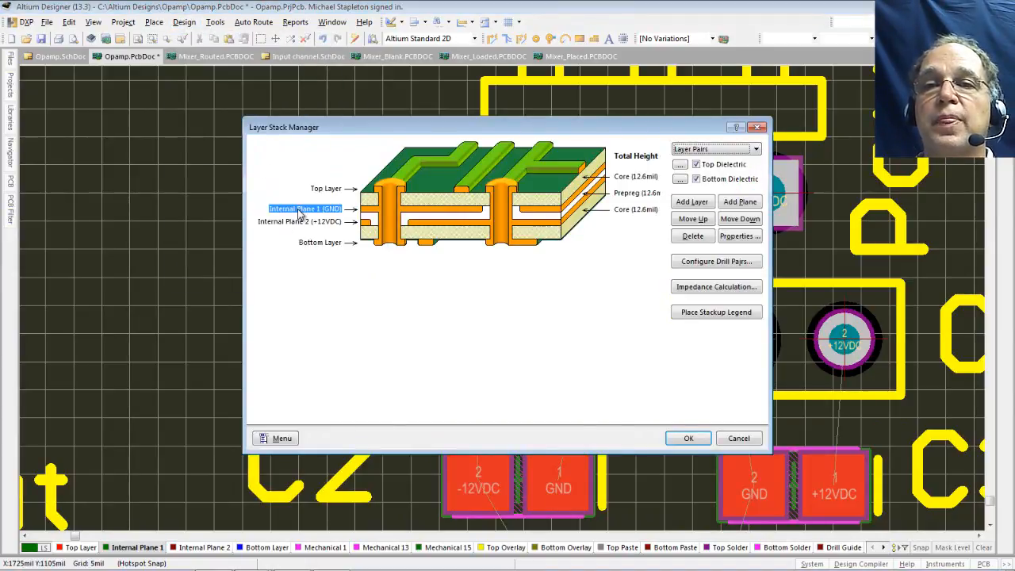
{"action": "left_click", "coordinate": [695, 238]}
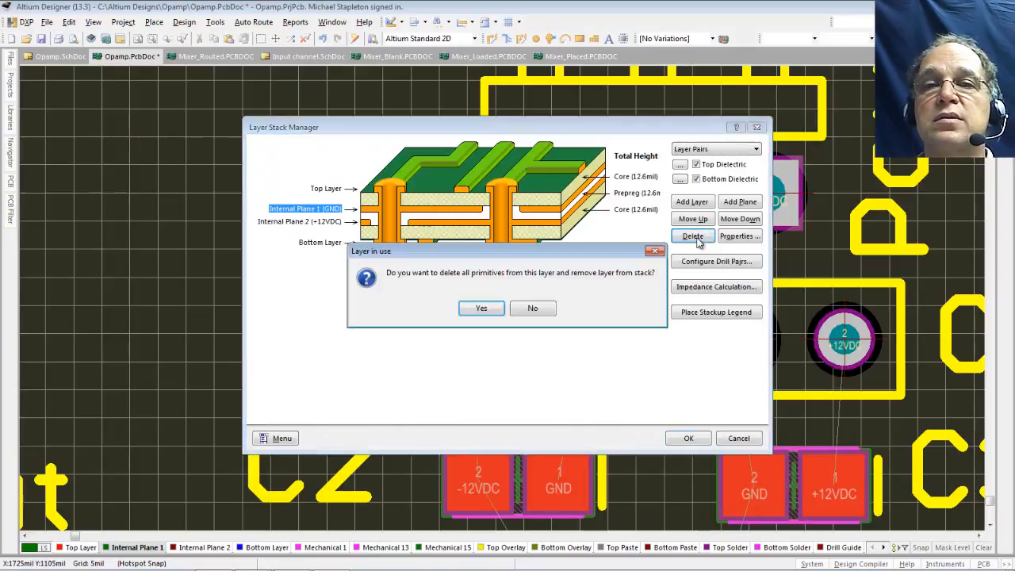
{"action": "left_click", "coordinate": [481, 309]}
{"action": "left_click", "coordinate": [686, 241]}
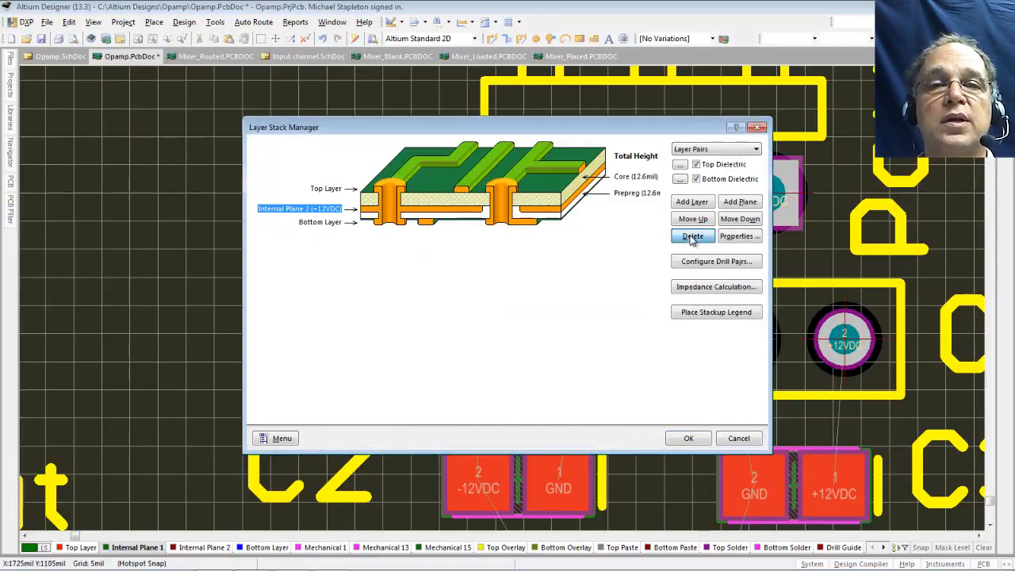
{"action": "left_click", "coordinate": [481, 309]}
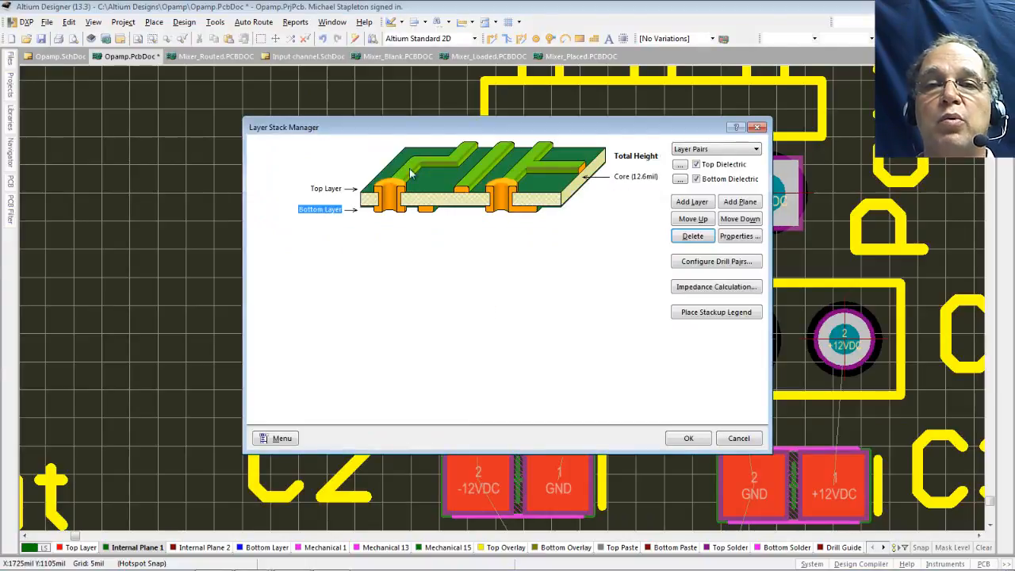
{"action": "left_click", "coordinate": [689, 440]}
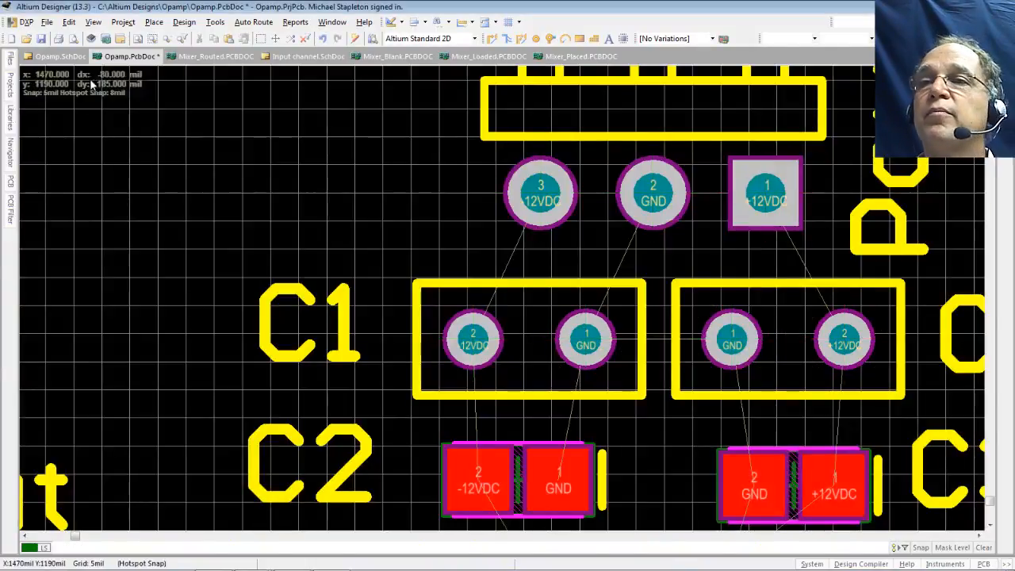
{"action": "left_click", "coordinate": [41, 40]}
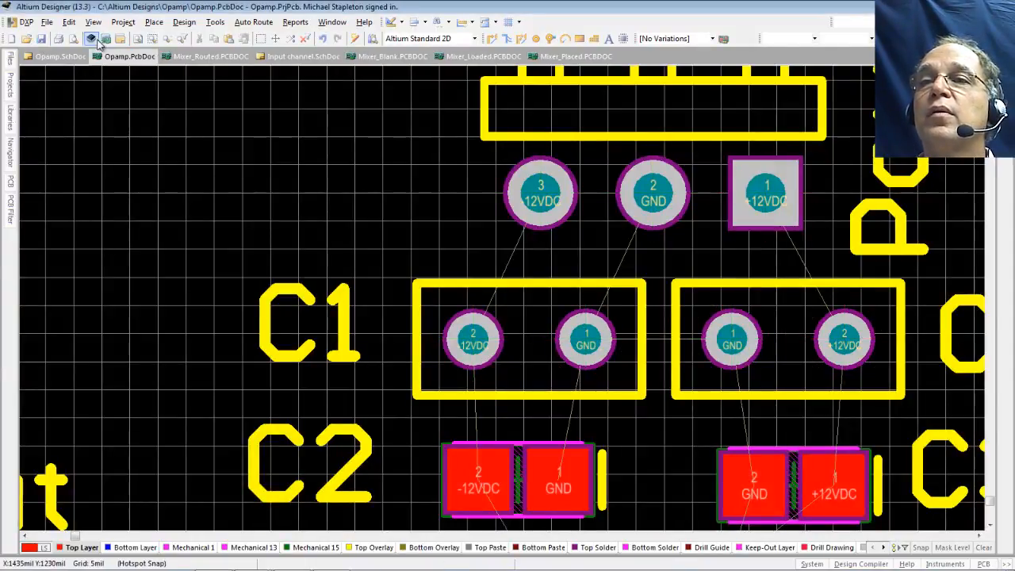
Autoroute all connections on the two-layer board using the Default 2 Layer Board strategy.
{"action": "left_click", "coordinate": [138, 41]}
{"action": "left_click", "coordinate": [253, 21]}
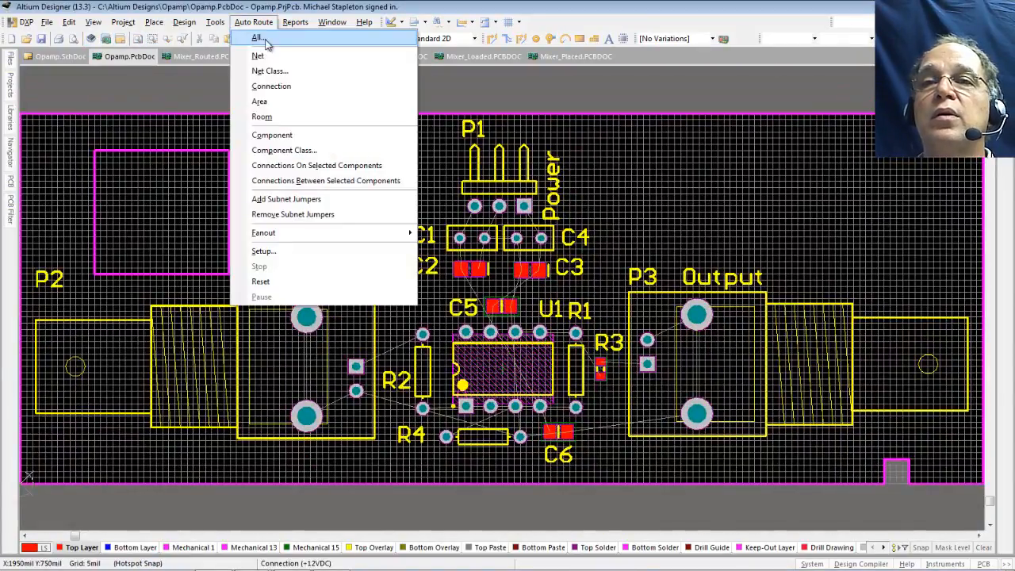
{"action": "left_click", "coordinate": [260, 39]}
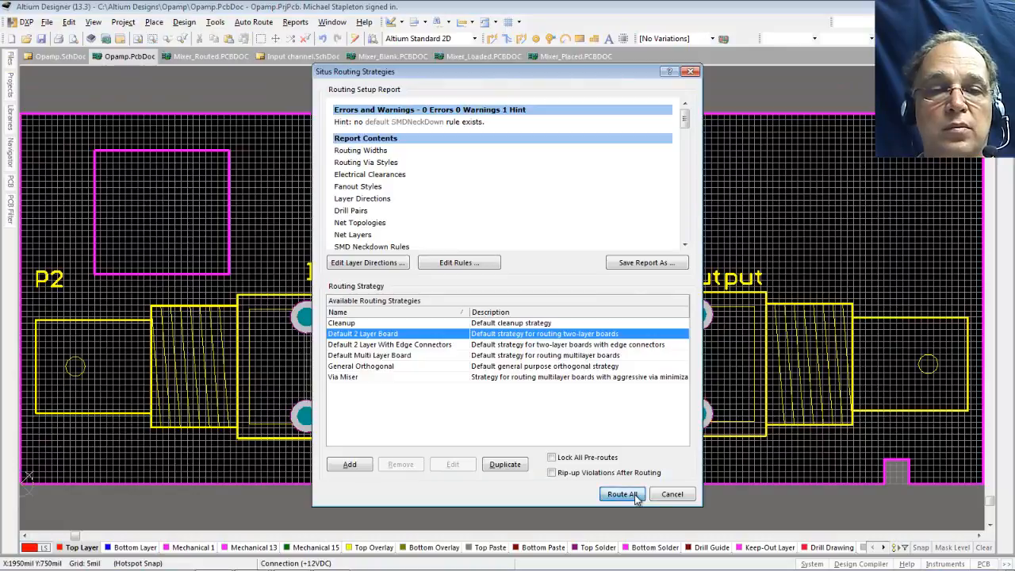
{"action": "left_click", "coordinate": [622, 494]}
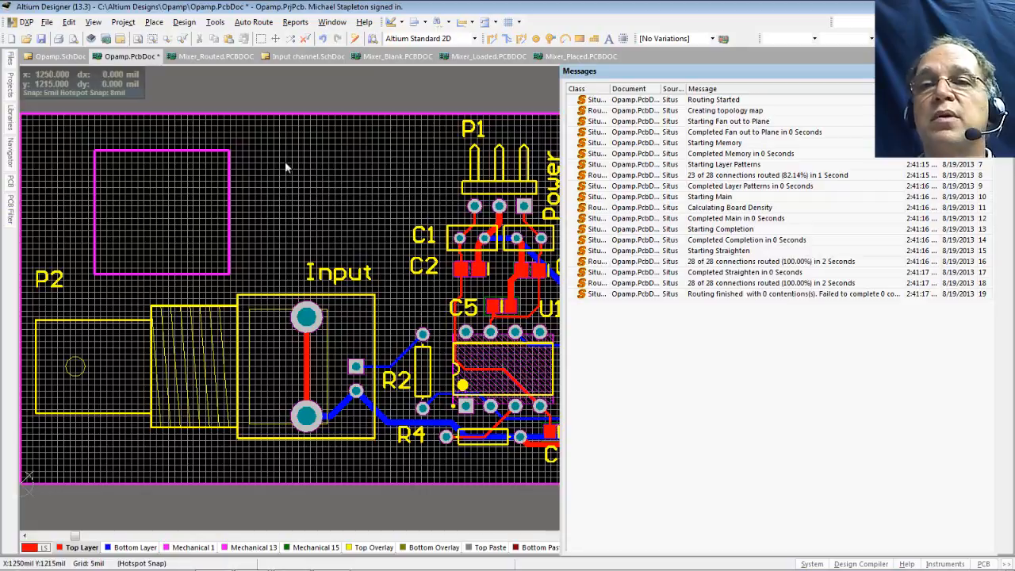
Save all open documents with the newly routed board.
{"action": "left_click", "coordinate": [47, 21]}
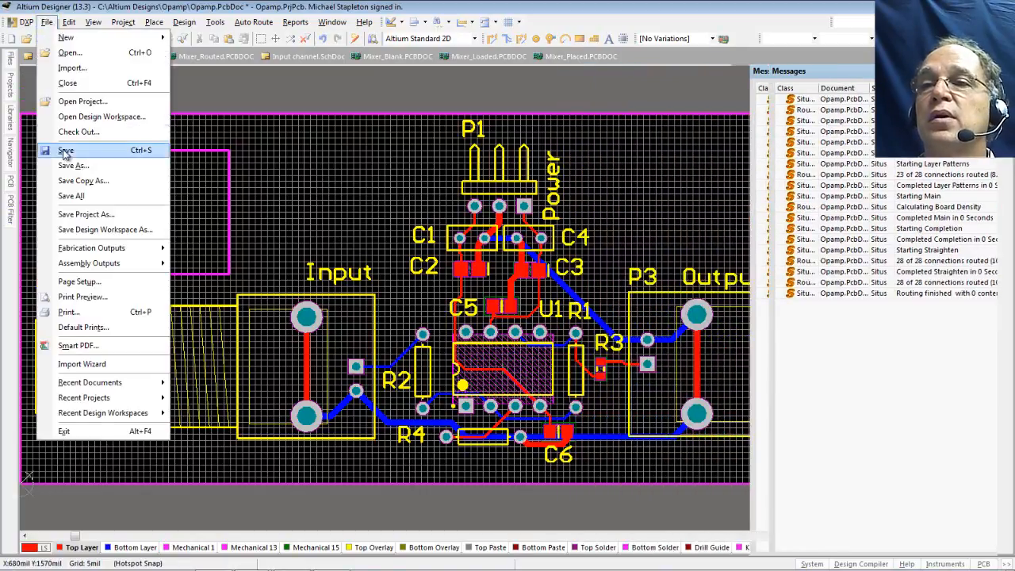
{"action": "left_click", "coordinate": [75, 195]}
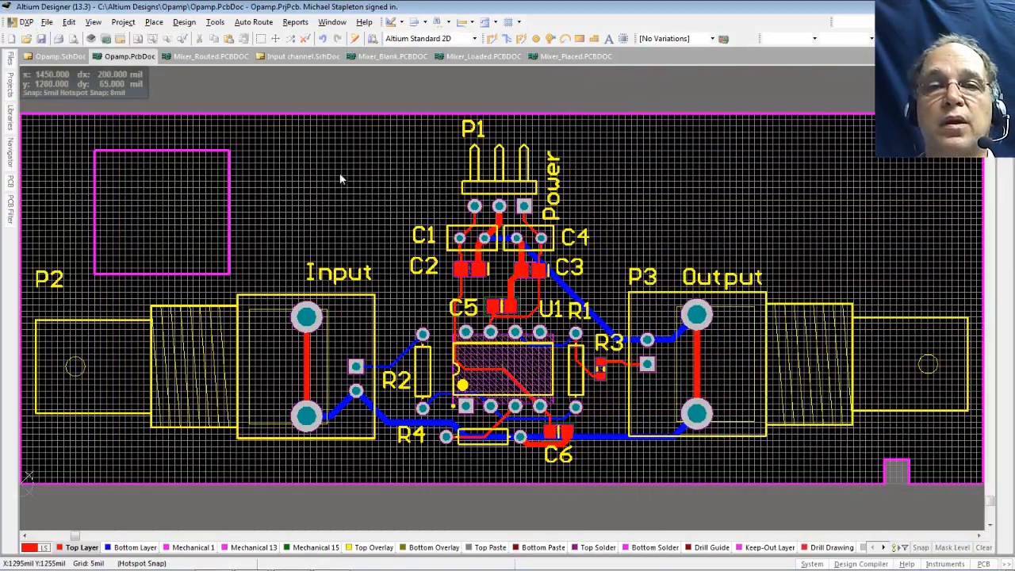
{"action": "key", "text": "shift"}
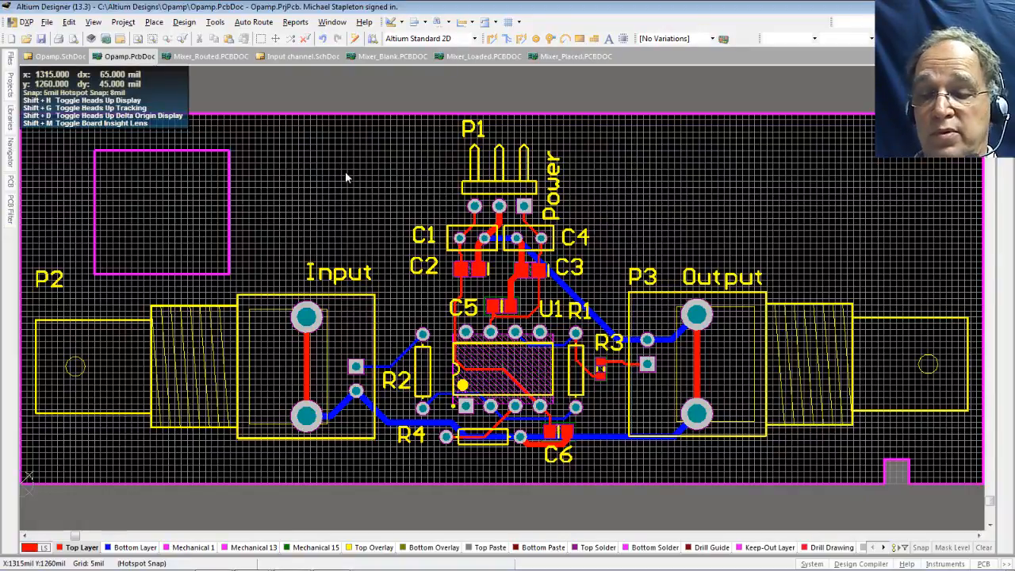